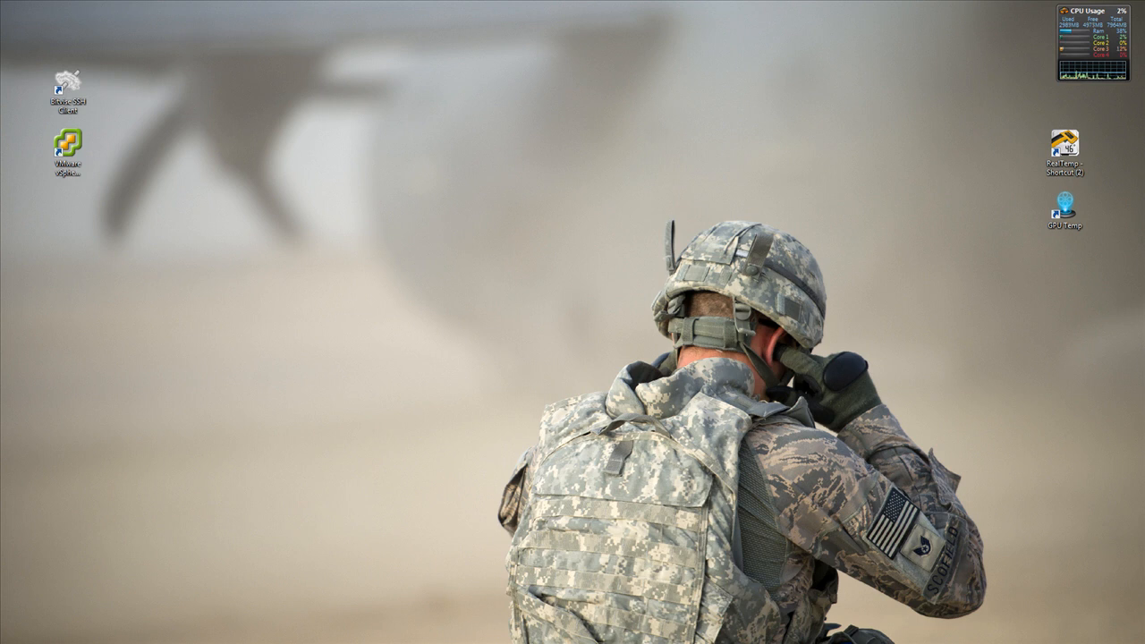
# Log in to the ESXi host 192.168.1.5 in VMware vSphere Client as root with the account password, and dismiss the evaluation notice
pyautogui.doubleClick(68, 145)
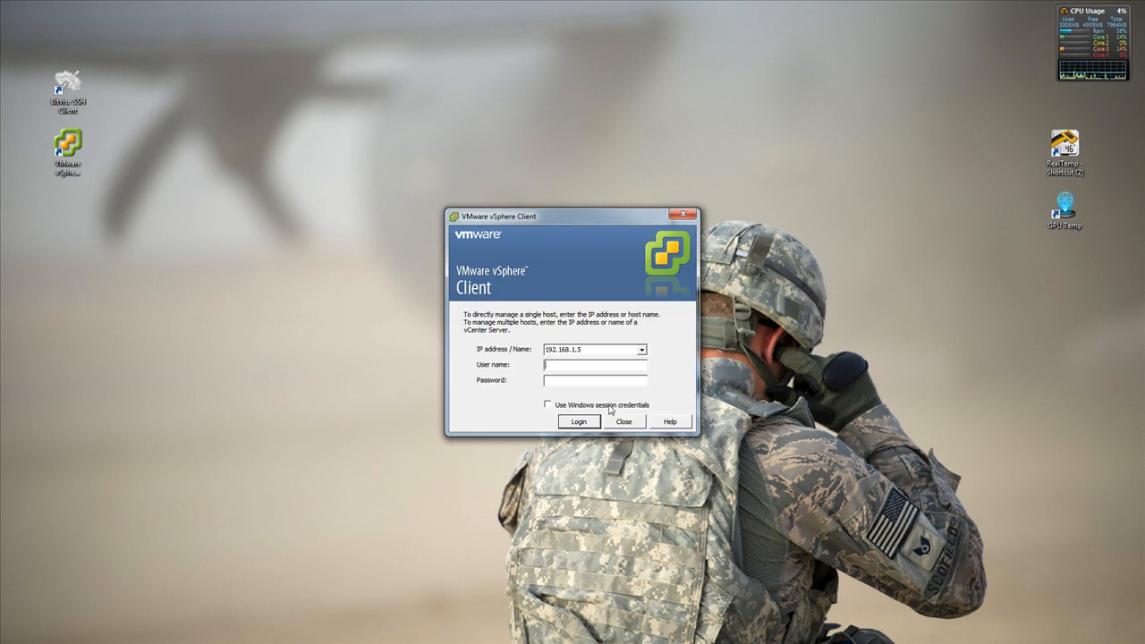
pyautogui.click(583, 362)
pyautogui.write('root')
pyautogui.press('Tab')
pyautogui.write('*********')
pyautogui.press('Return')
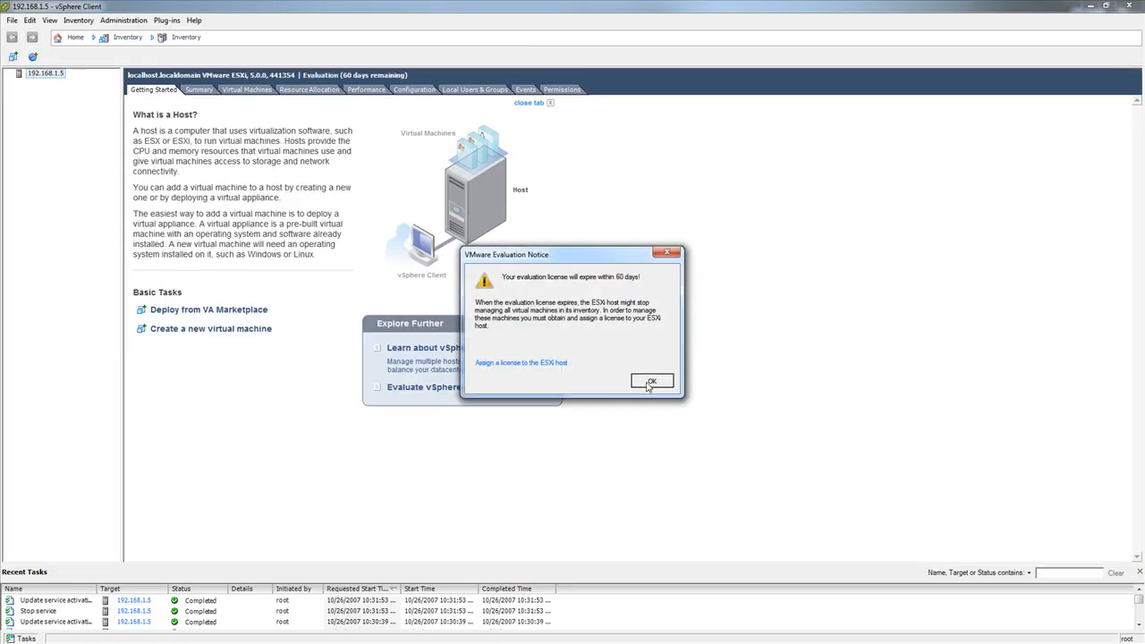
pyautogui.click(647, 379)
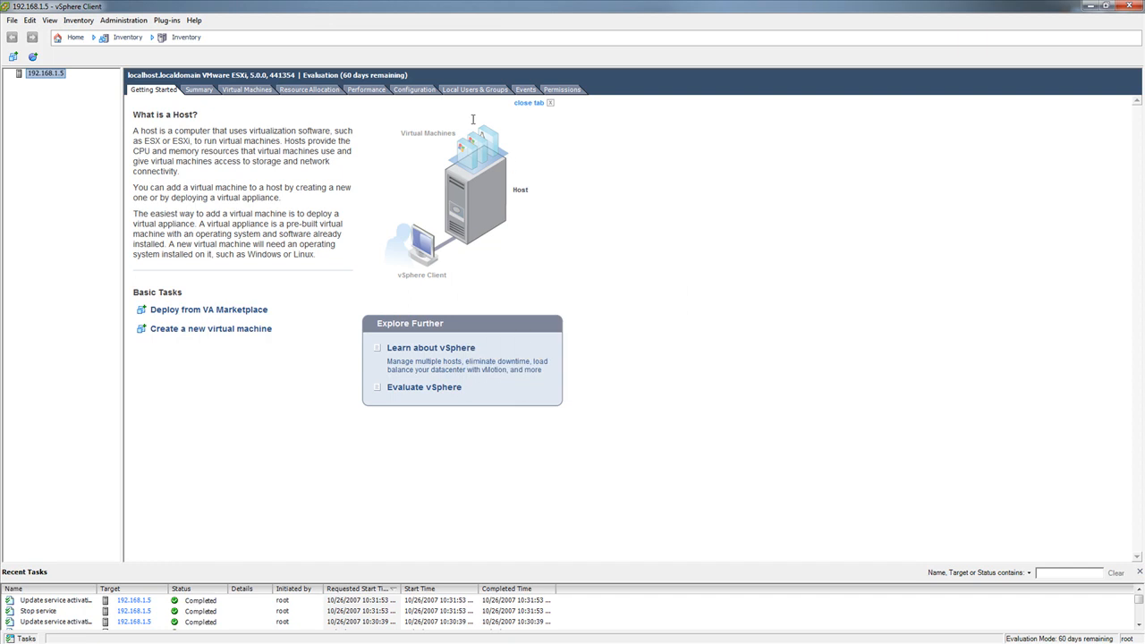
# Examine the host's hardware health status, expanding the voltage and power sensors and selecting the Power Supply 2 entry
pyautogui.click(415, 90)
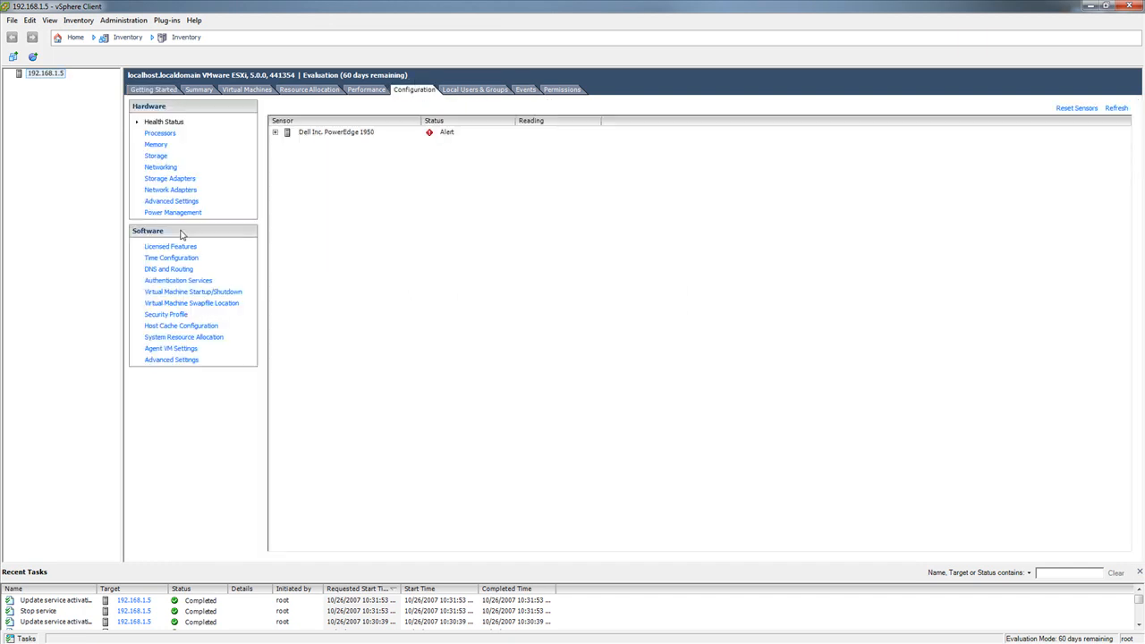
pyautogui.click(275, 132)
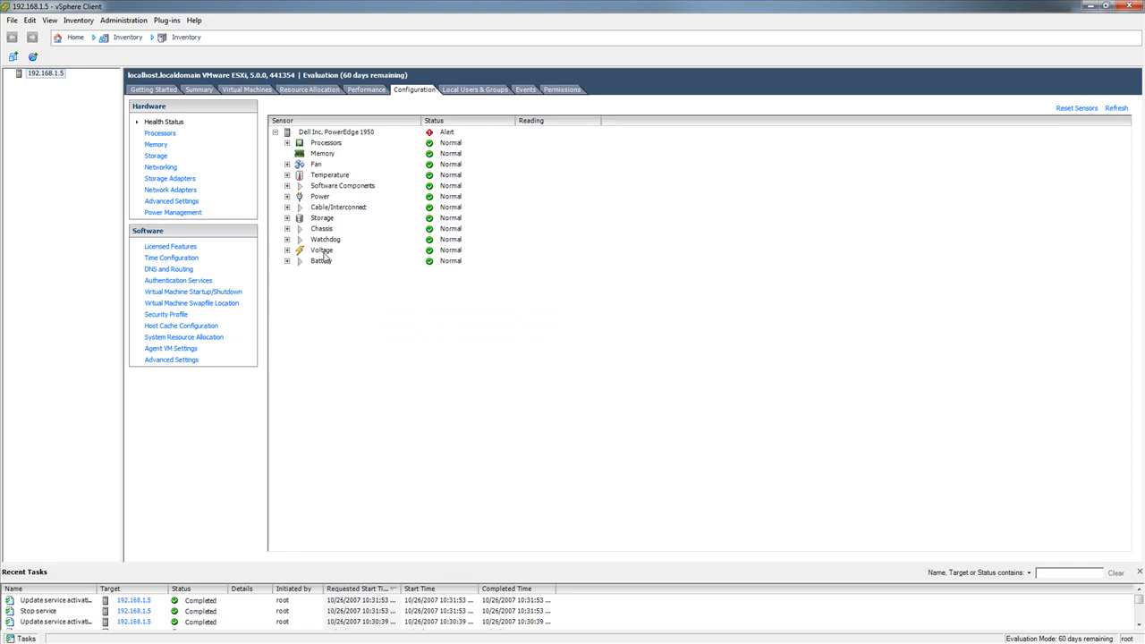
pyautogui.click(442, 133)
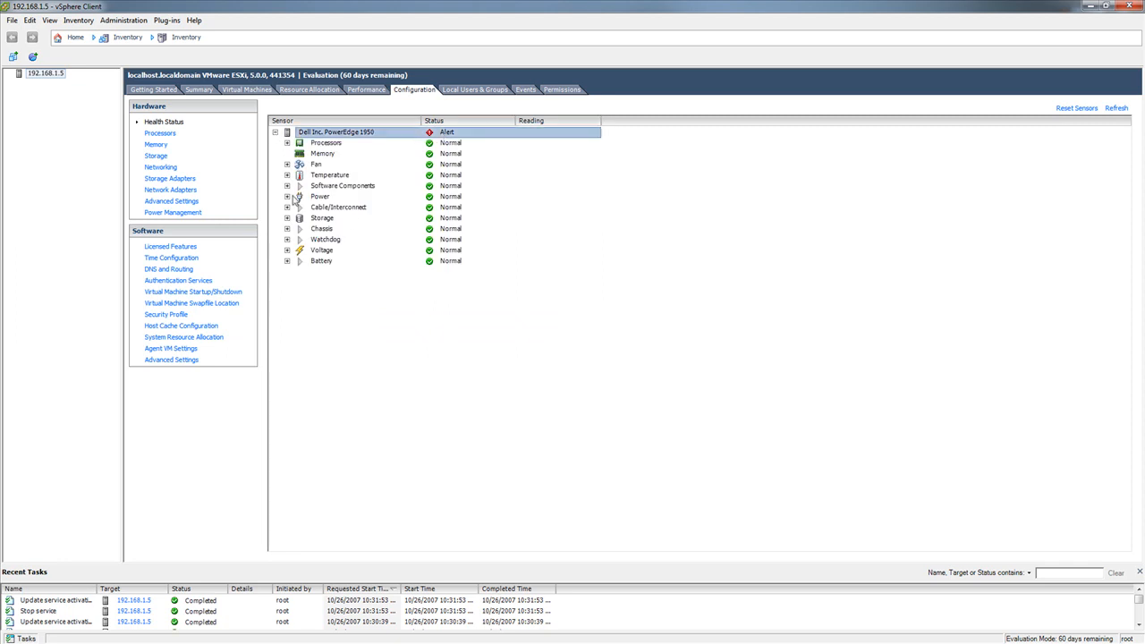
pyautogui.click(287, 251)
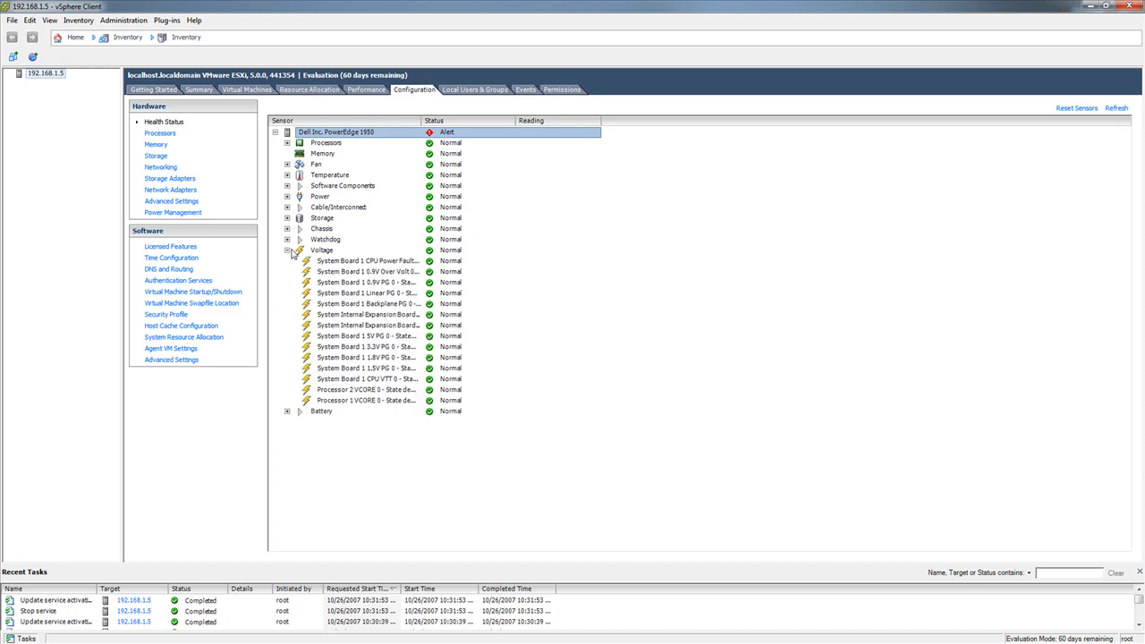
pyautogui.click(288, 197)
pyautogui.click(402, 218)
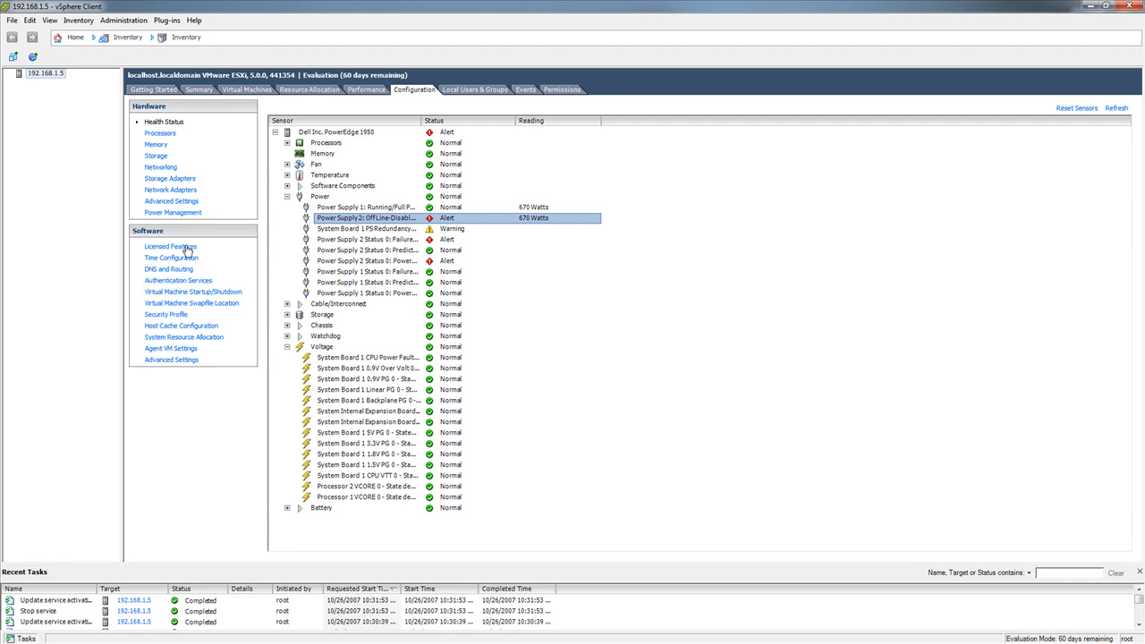
# Start the SSH service in the host's security profile and accept the service properties
pyautogui.click(174, 314)
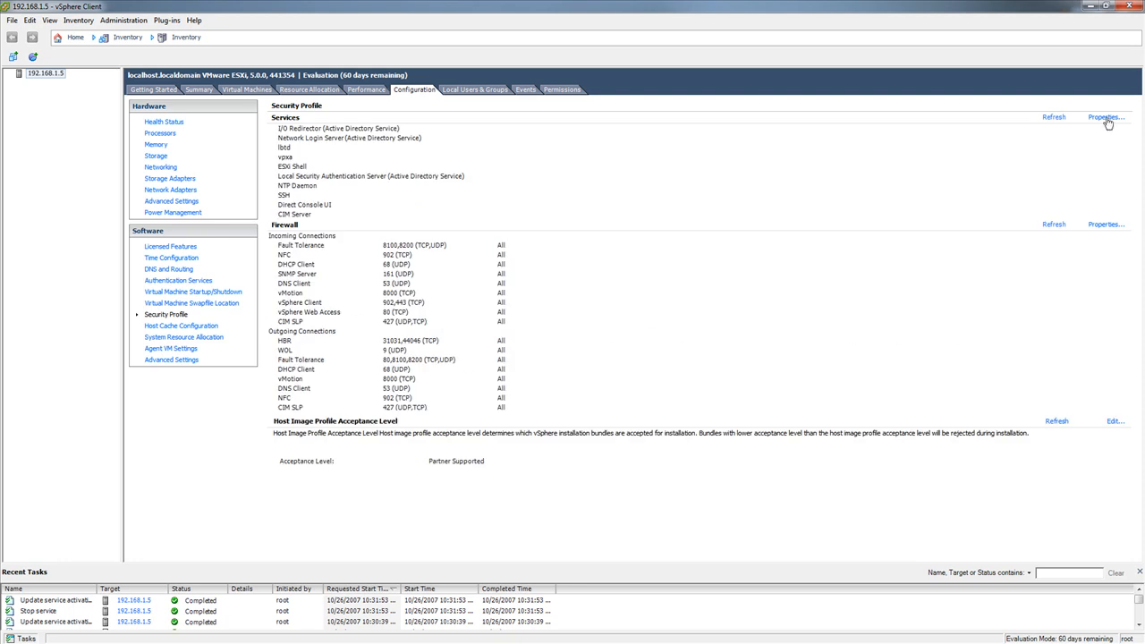
pyautogui.click(1105, 118)
pyautogui.click(422, 300)
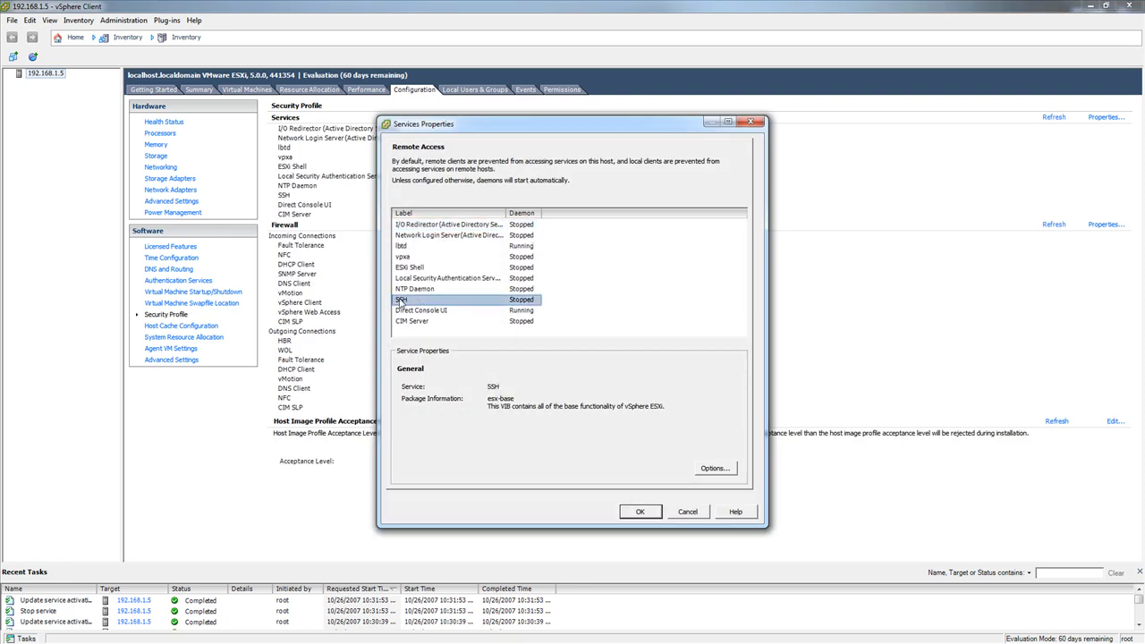
pyautogui.click(716, 469)
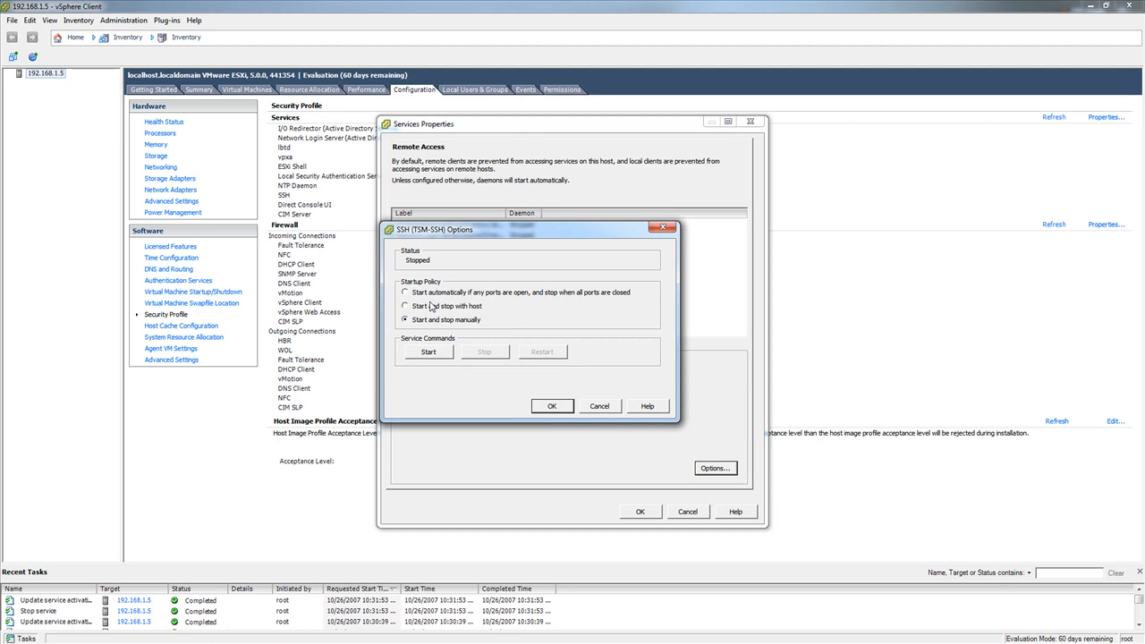
pyautogui.click(435, 353)
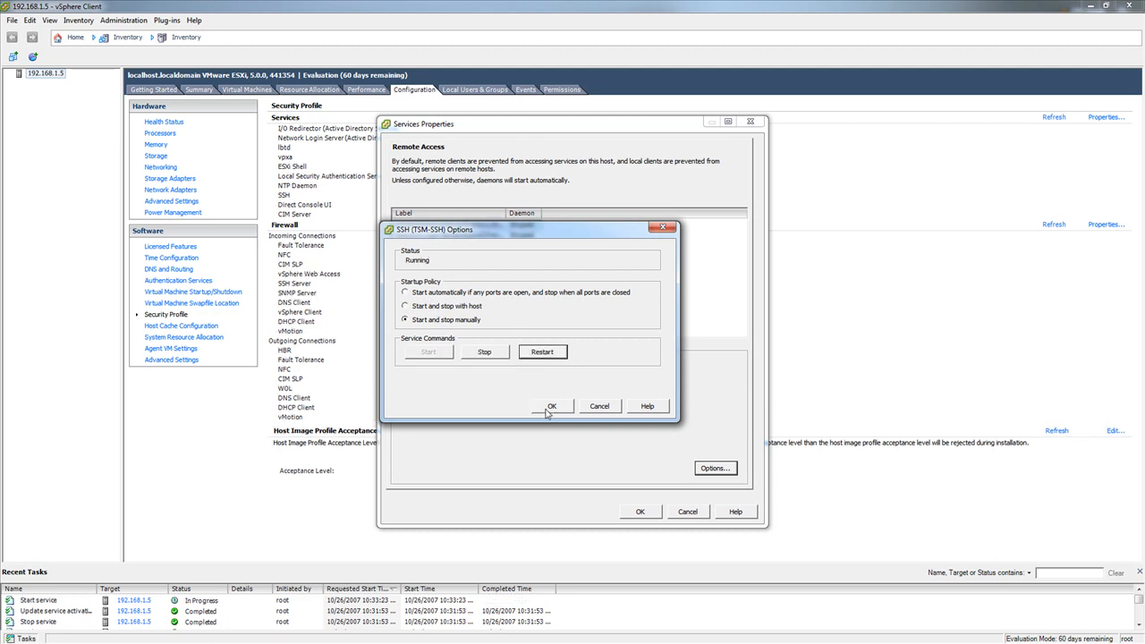
pyautogui.click(548, 408)
pyautogui.click(638, 513)
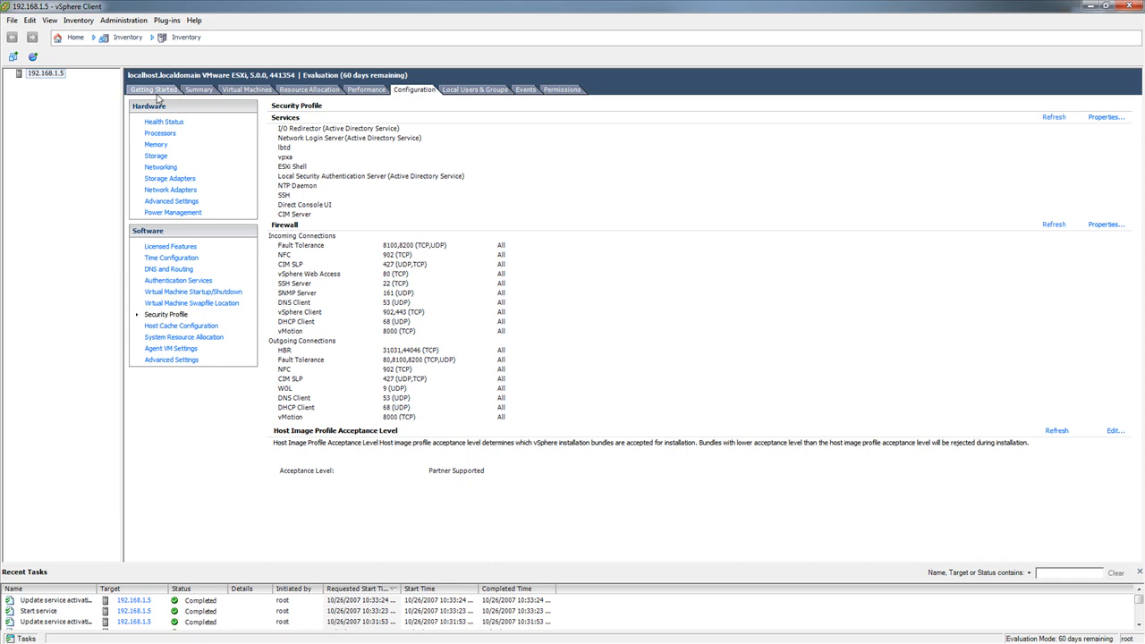
# Browse datastore1 in the host's storage configuration and open its isos folder, without creating a new folder
pyautogui.click(155, 157)
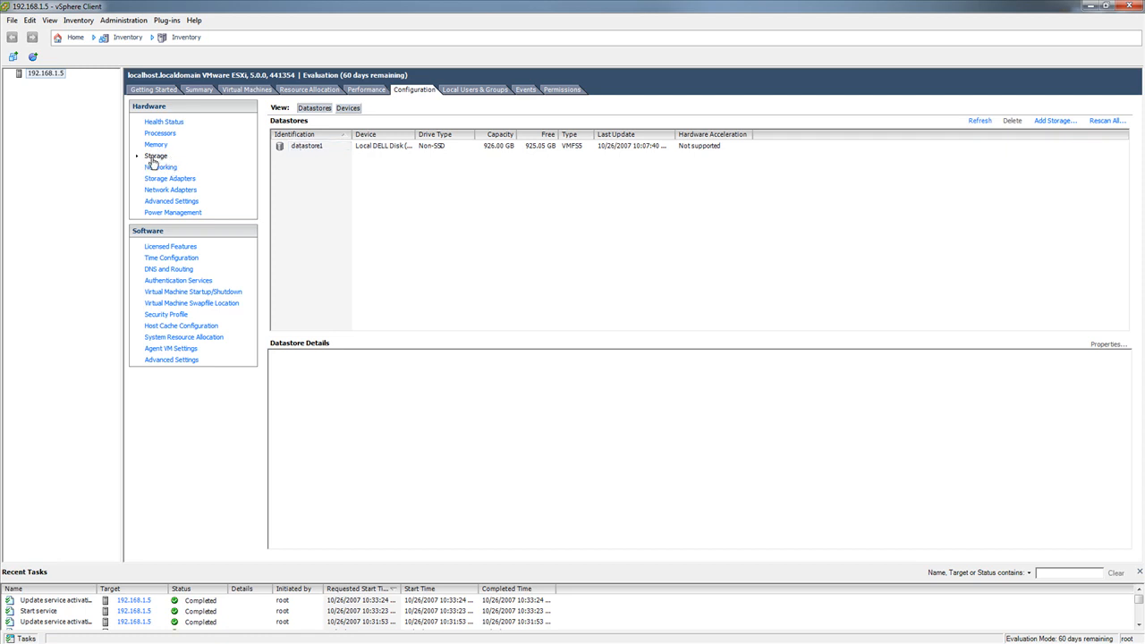
pyautogui.click(305, 150)
pyautogui.rightClick(308, 150)
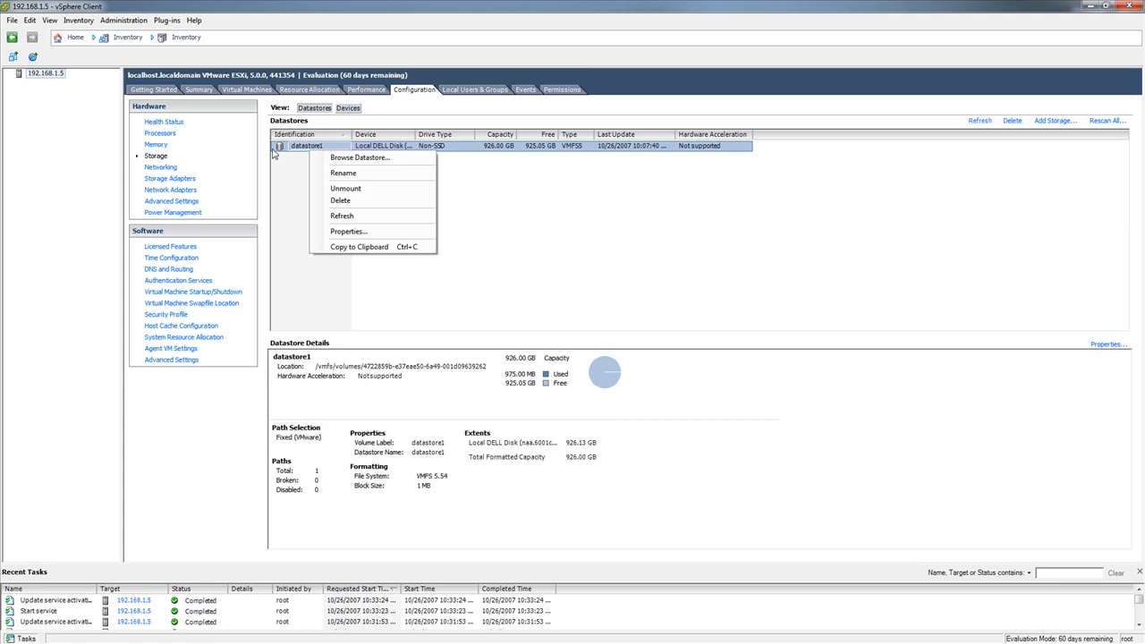
pyautogui.click(362, 159)
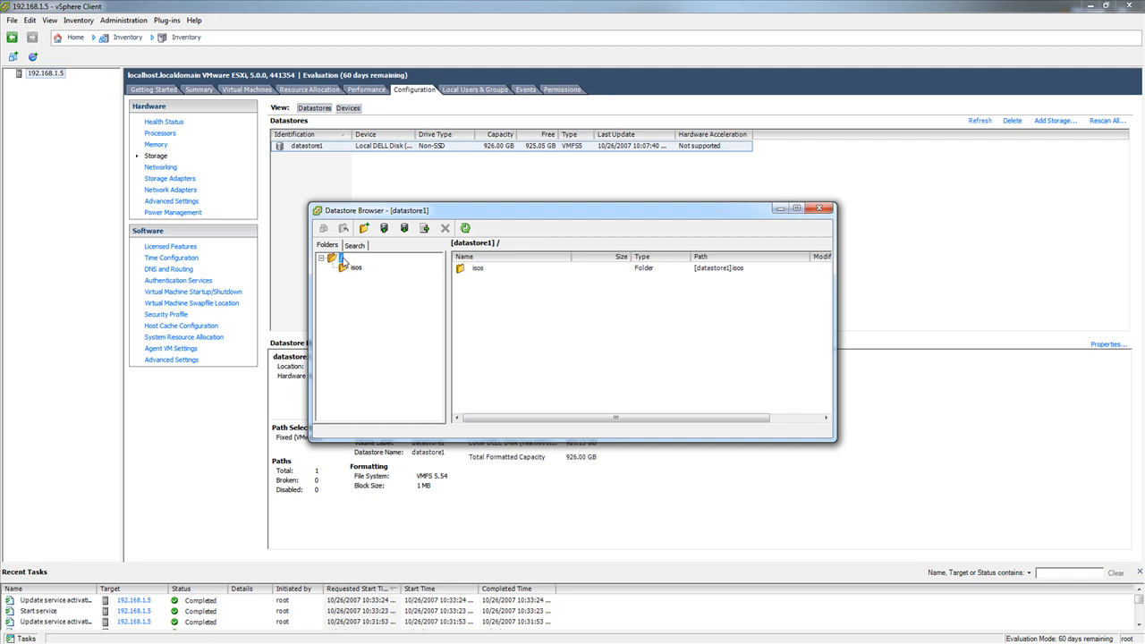
pyautogui.click(364, 229)
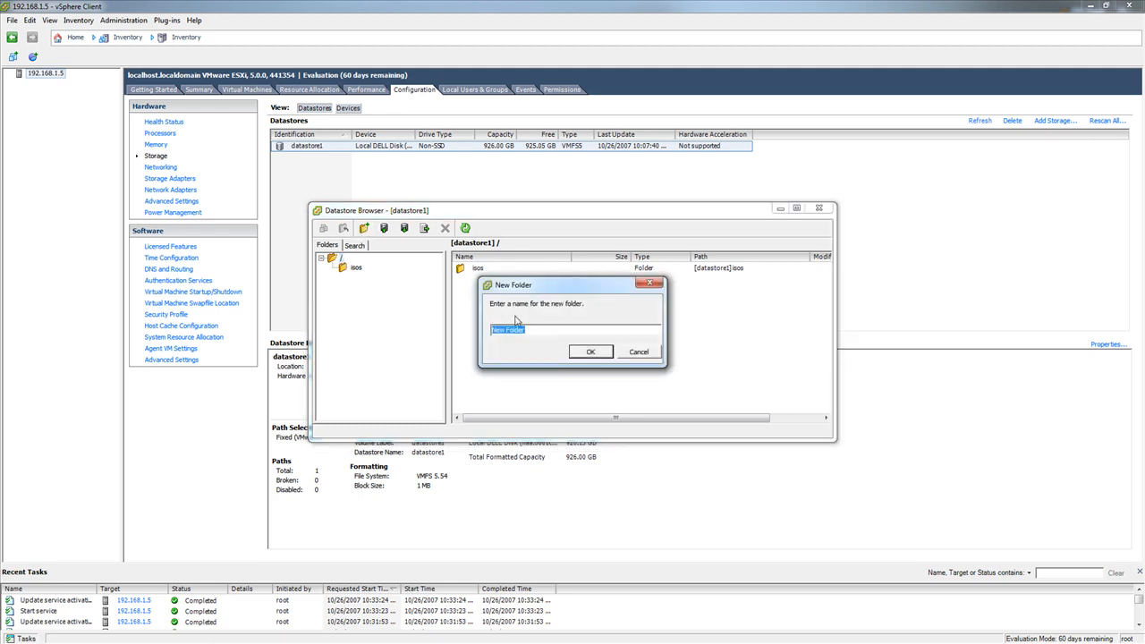
pyautogui.click(641, 350)
pyautogui.doubleClick(474, 269)
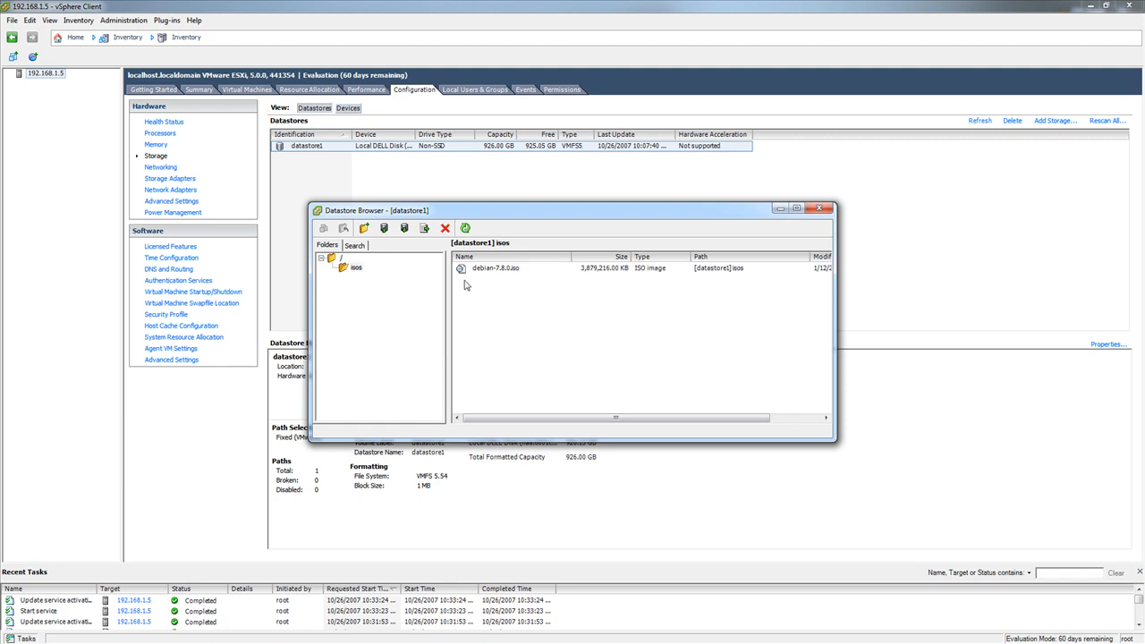
# View the upload options for the isos folder without uploading anything, and close the datastore browser
pyautogui.click(383, 229)
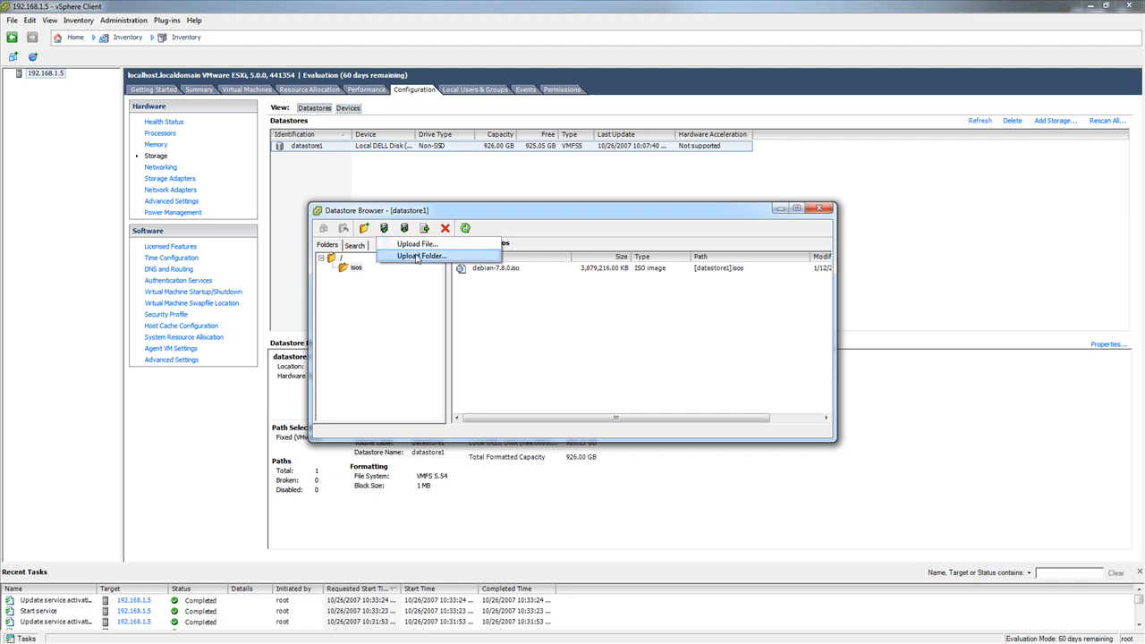
pyautogui.click(509, 341)
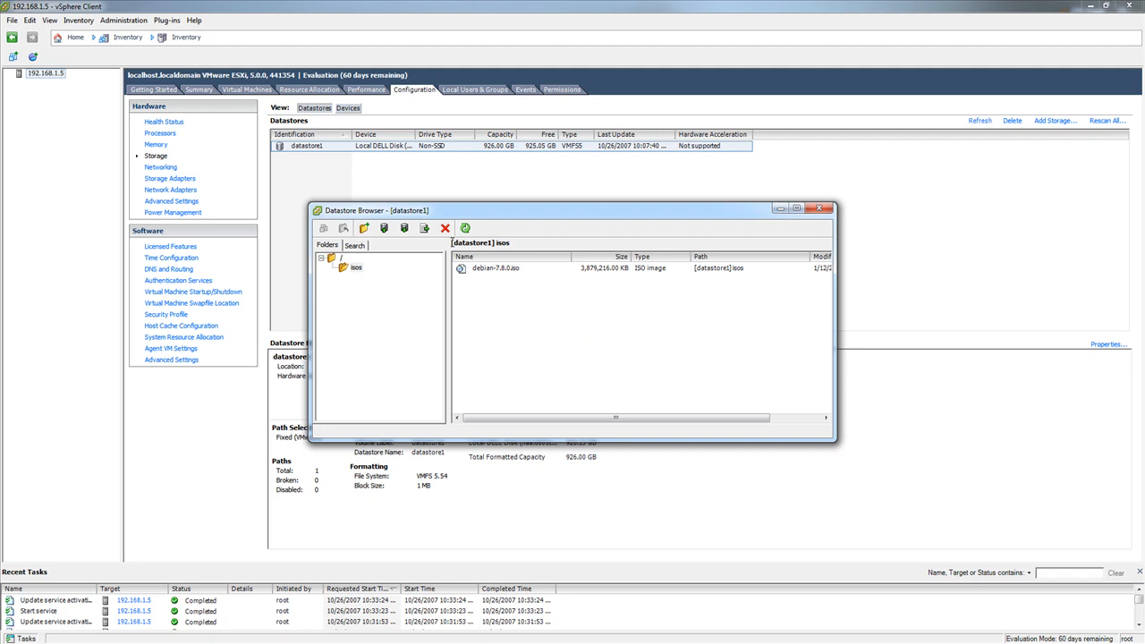
pyautogui.click(819, 208)
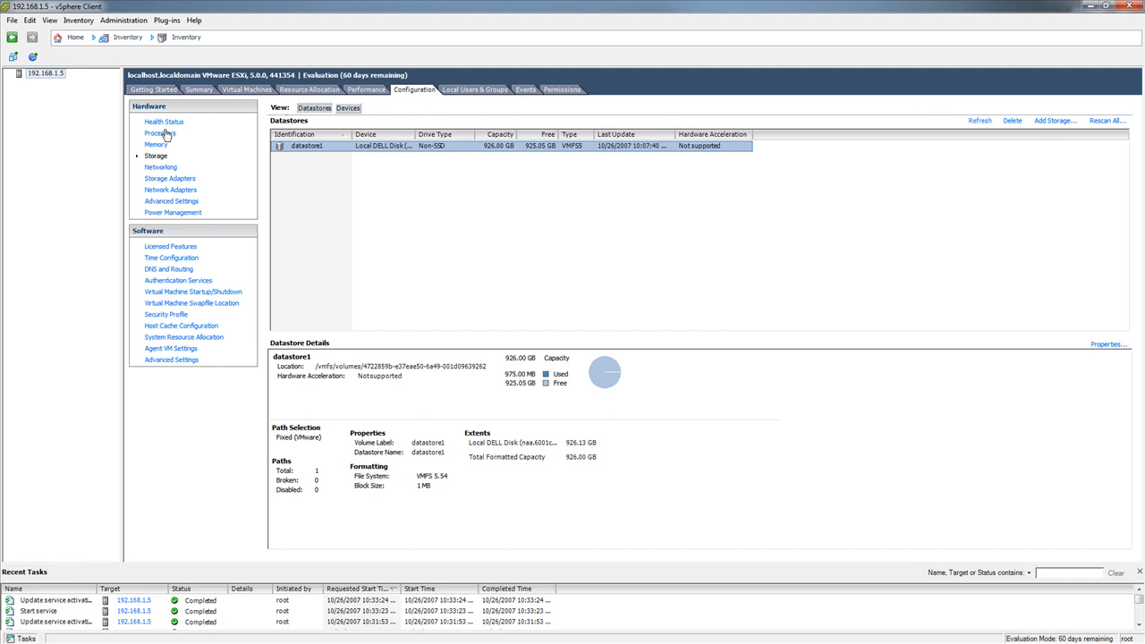
# Switch to Bitvise SSH Client, set the host to 192.168.1.5, log in with the saved credentials and dismiss the authentication banner
pyautogui.click(152, 91)
pyautogui.click(1090, 6)
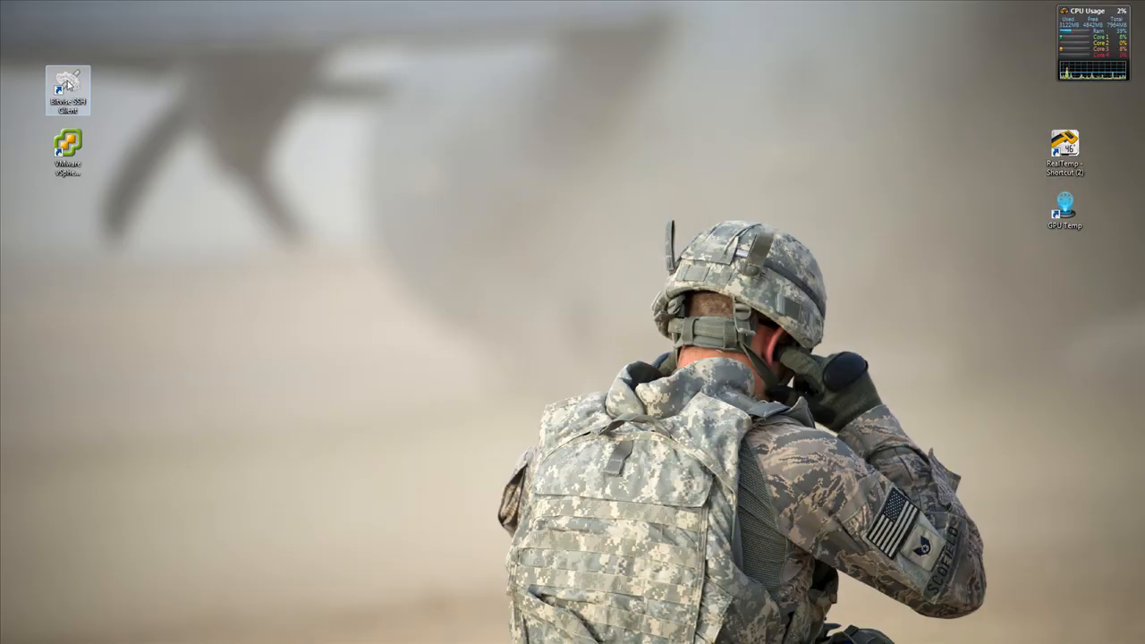
pyautogui.moveTo(267, 45); pyautogui.dragTo(441, 83)
pyautogui.doubleClick(392, 155)
pyautogui.write('192.168.1.5')
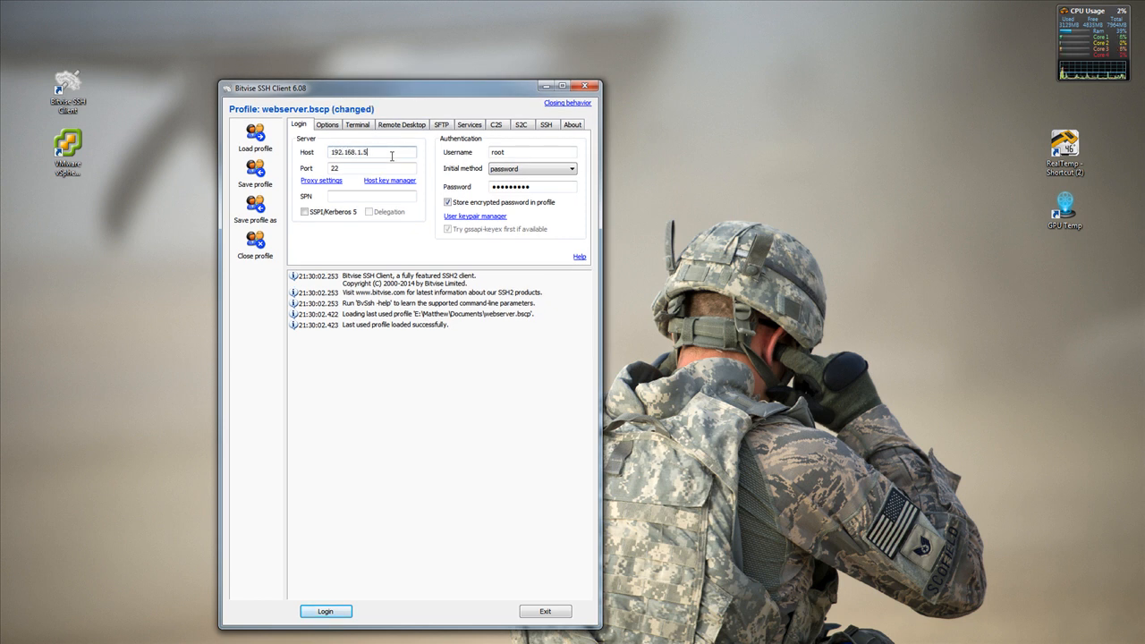
pyautogui.click(344, 614)
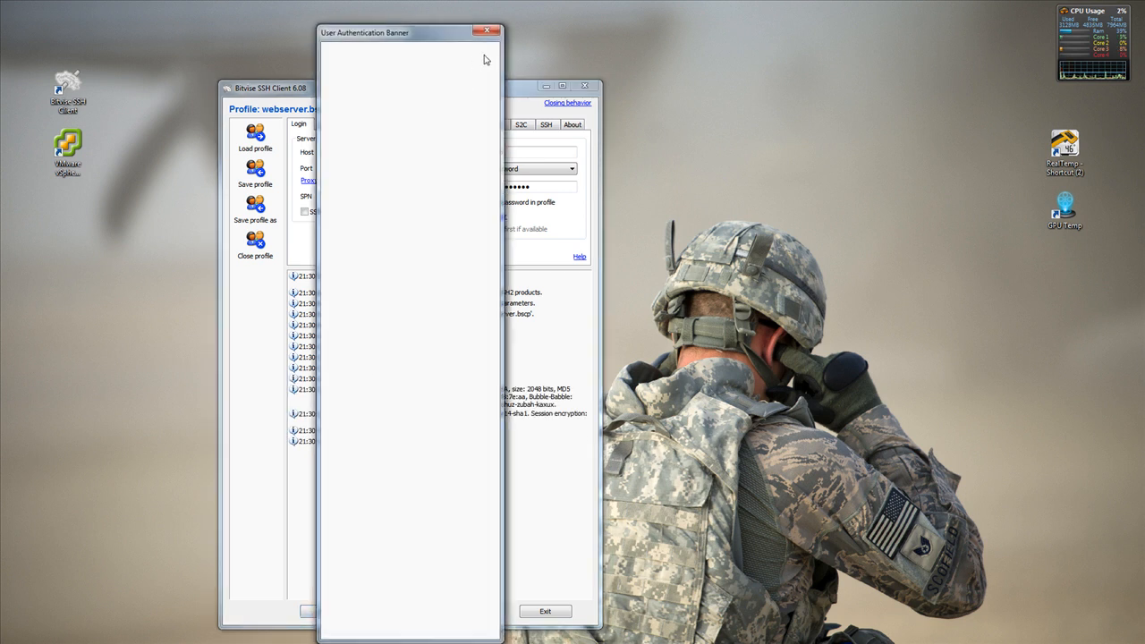
pyautogui.click(487, 31)
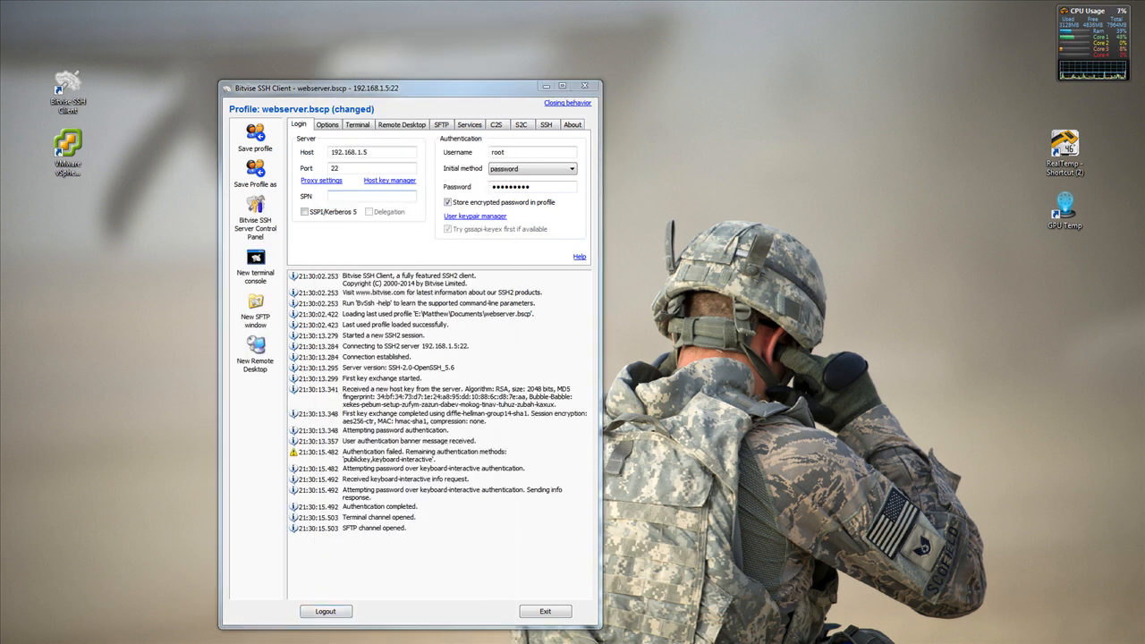
# Close the terminal console and arrange the SFTP window beside the SSH client window
pyautogui.moveTo(468, 48); pyautogui.dragTo(0, 52)
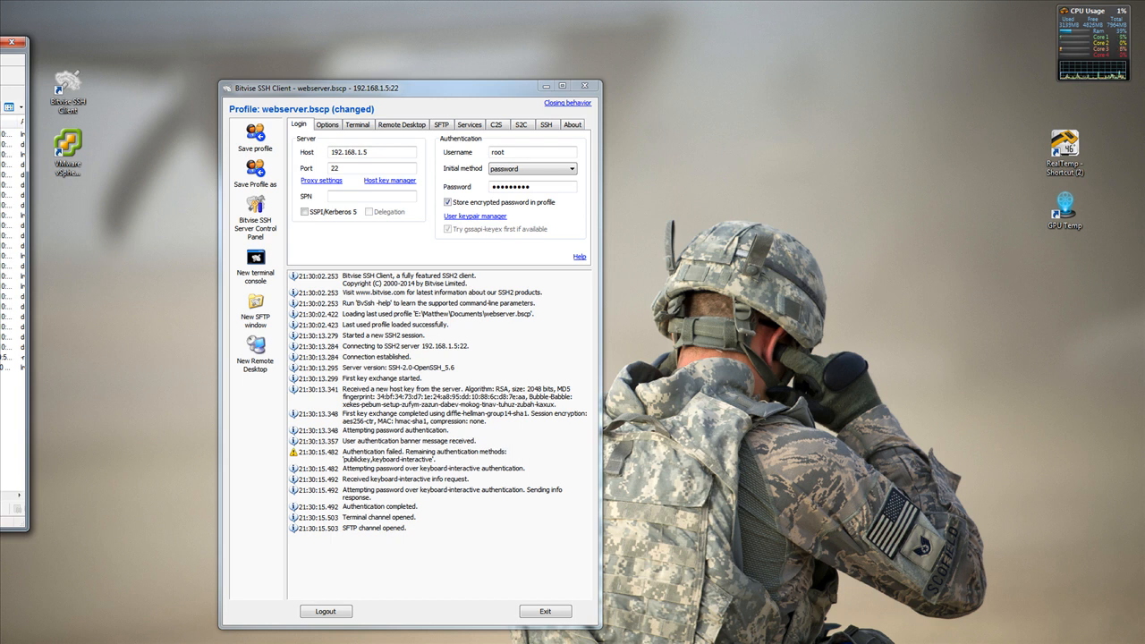
pyautogui.moveTo(0, 43); pyautogui.dragTo(680, 69)
pyautogui.moveTo(0, 123); pyautogui.dragTo(313, 220)
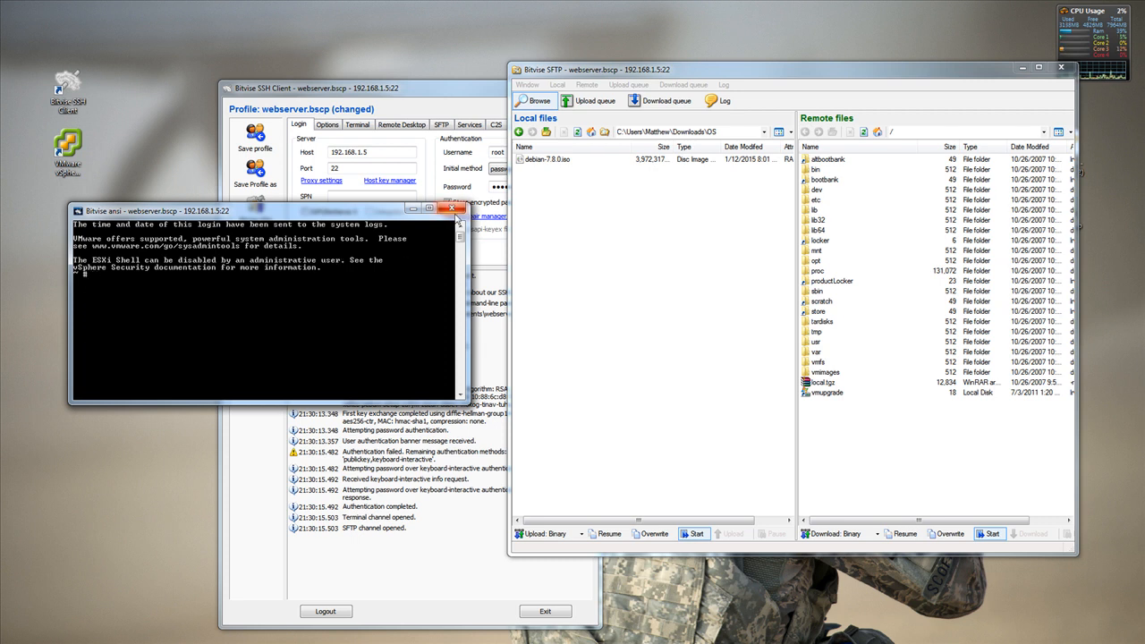
pyautogui.click(453, 208)
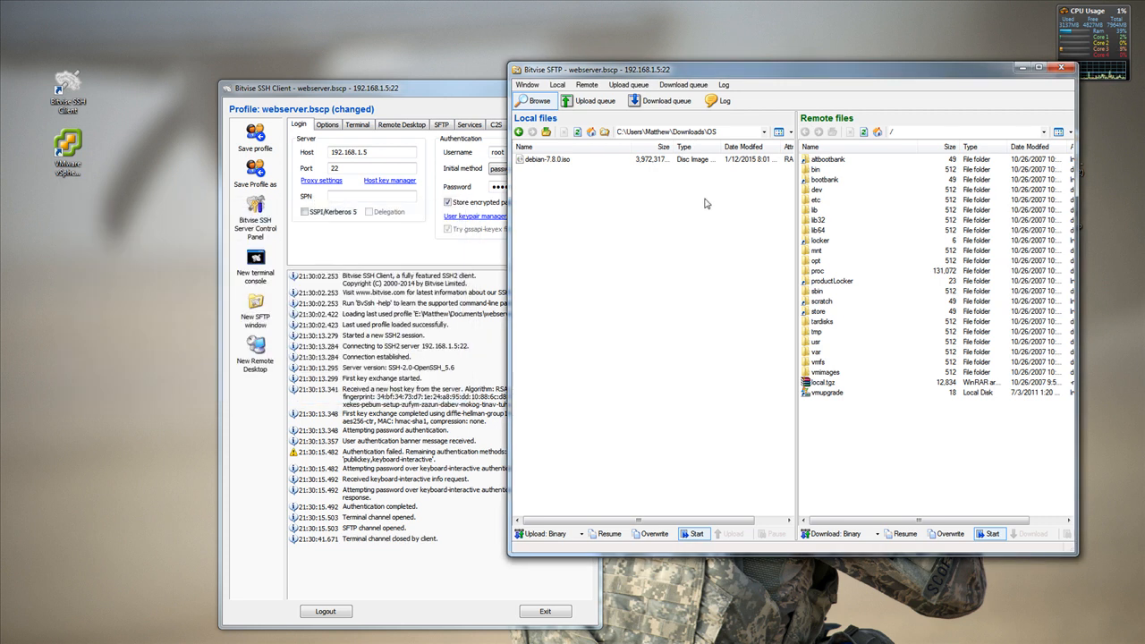
pyautogui.moveTo(437, 92); pyautogui.dragTo(329, 70)
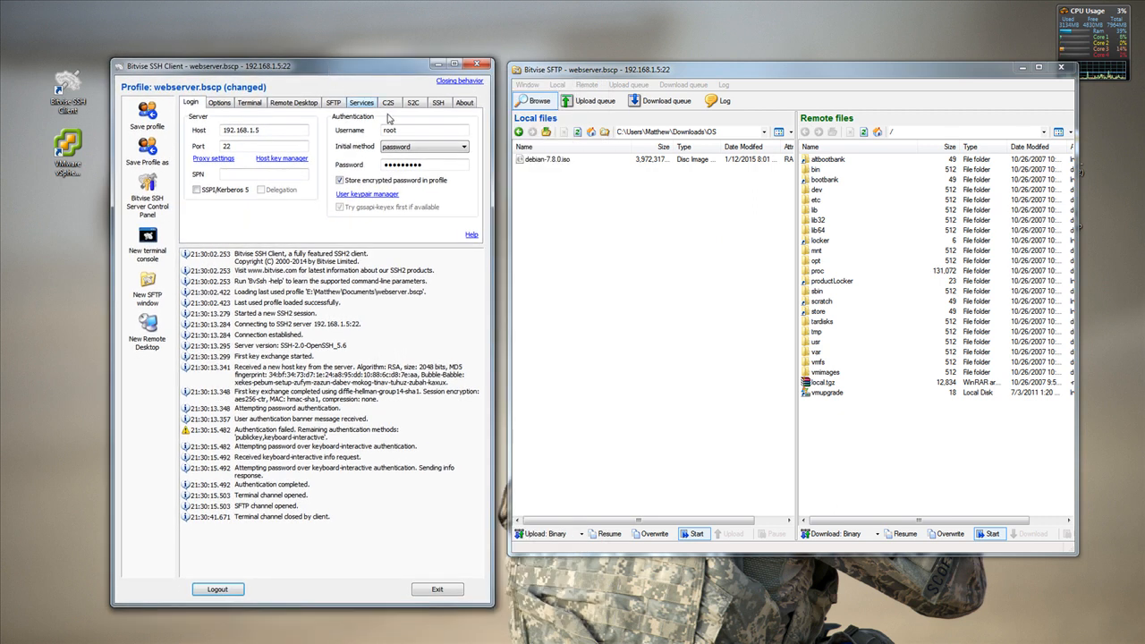
# Open the isos folder of datastore1 under /vmfs/volumes in the SFTP window's remote files
pyautogui.click(562, 158)
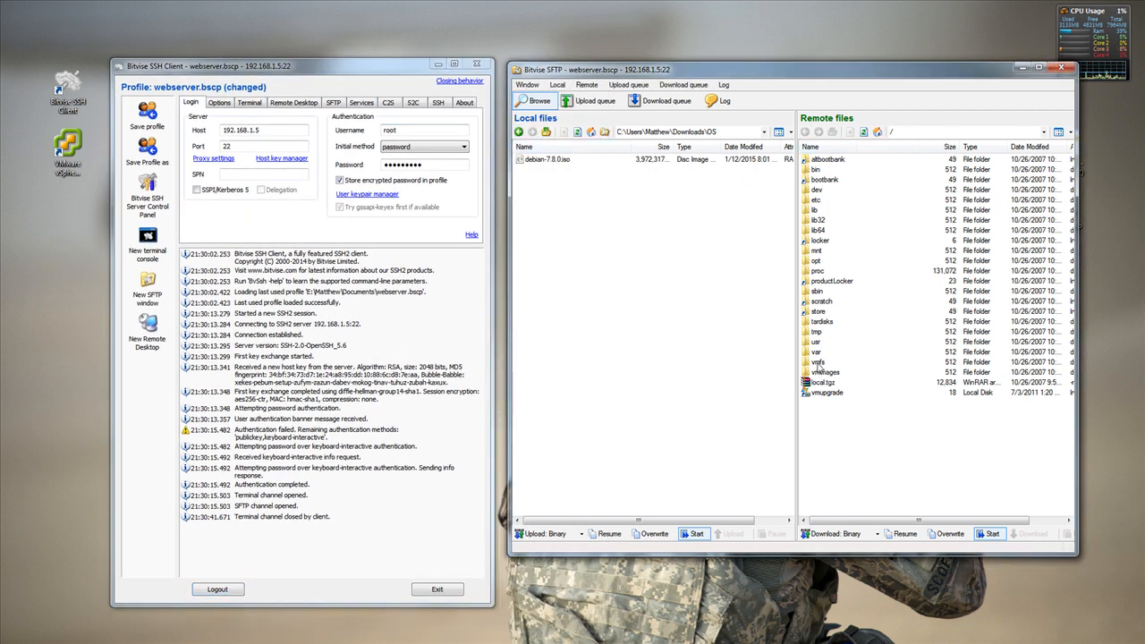
pyautogui.click(817, 363)
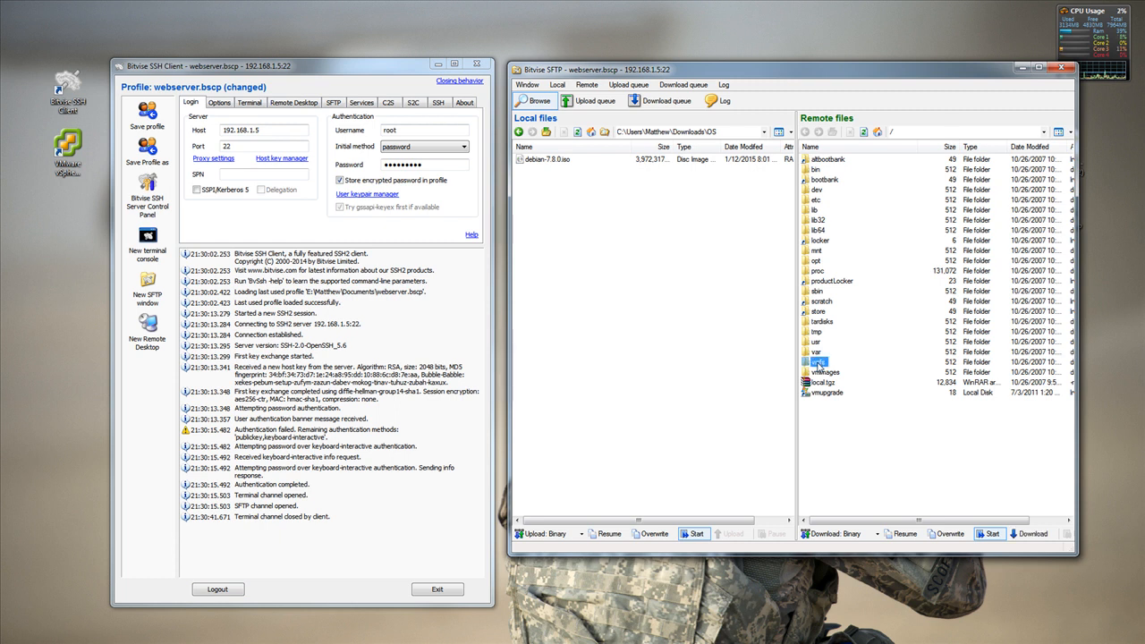
pyautogui.doubleClick(817, 363)
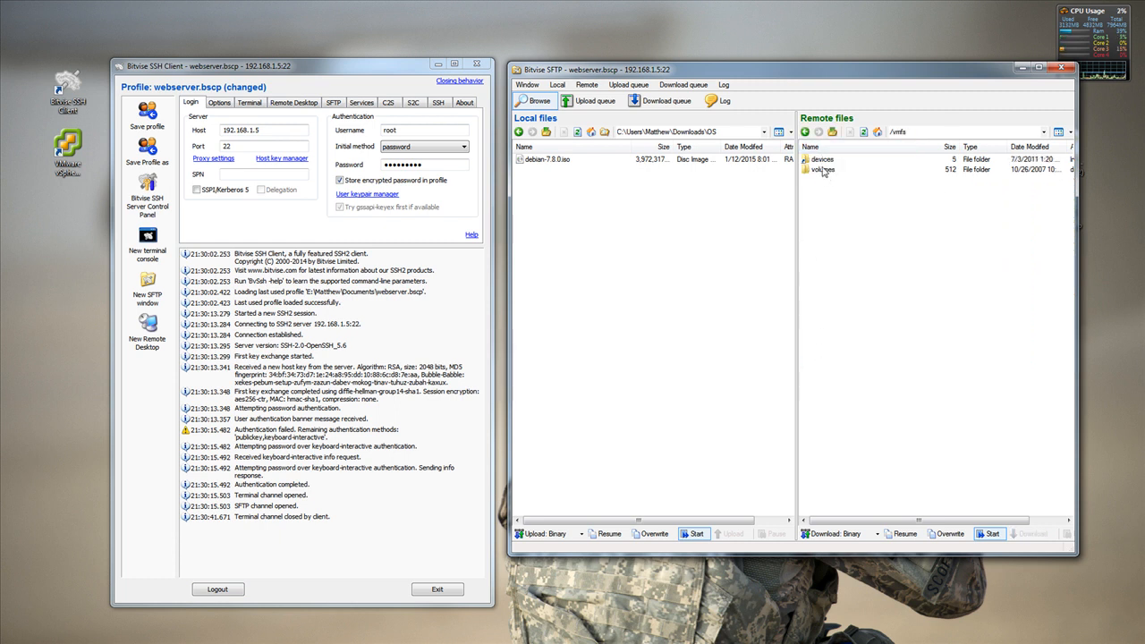
pyautogui.doubleClick(815, 171)
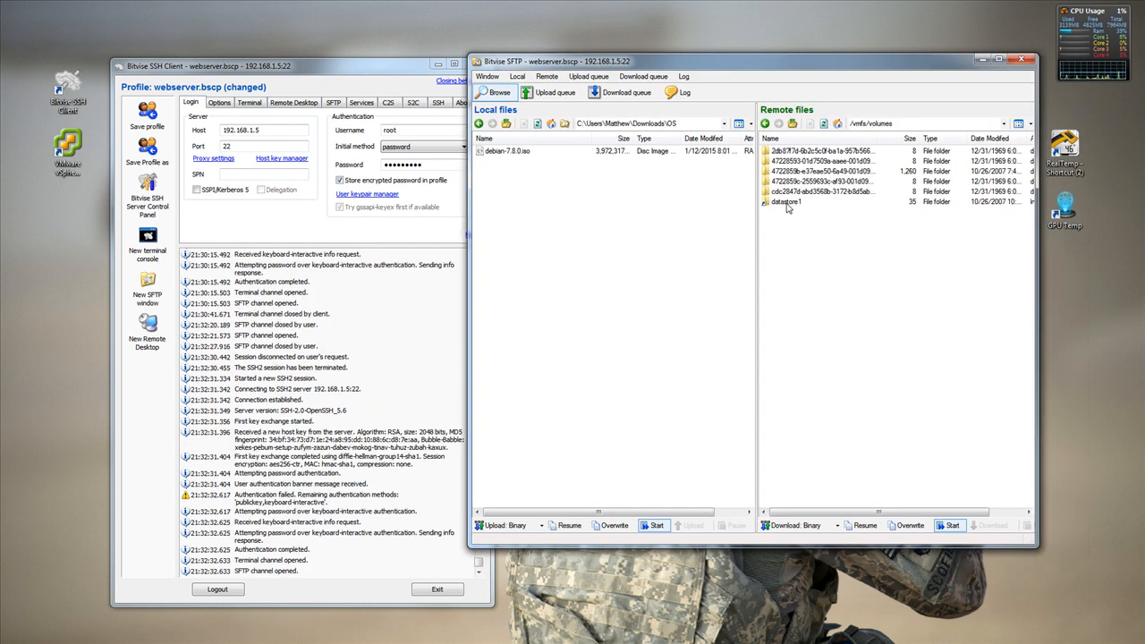
pyautogui.doubleClick(786, 204)
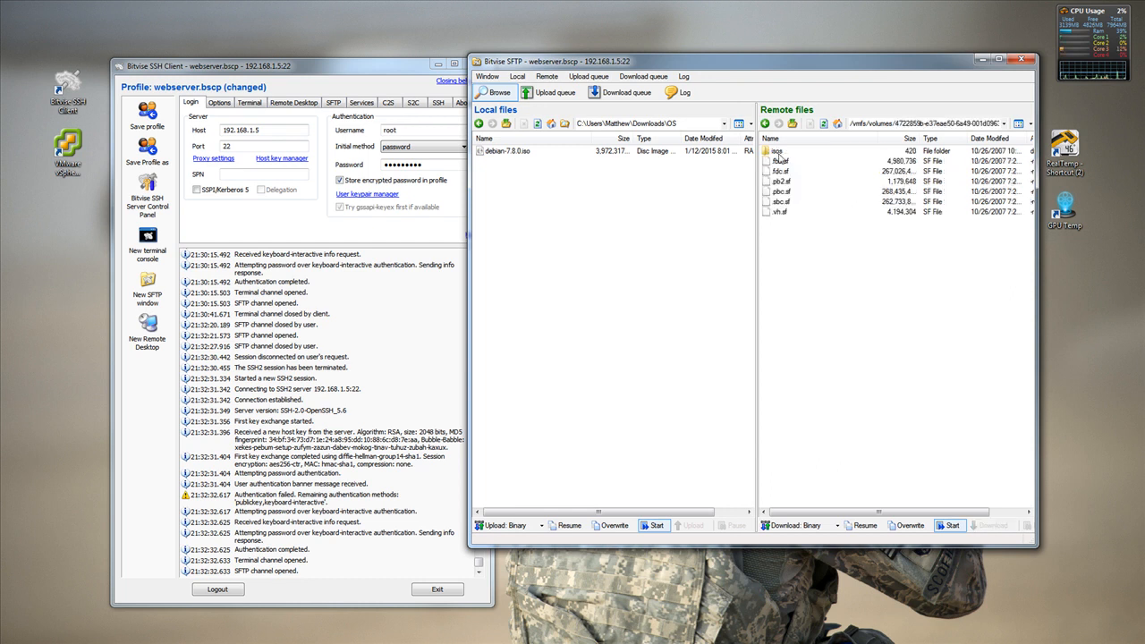
pyautogui.doubleClick(777, 151)
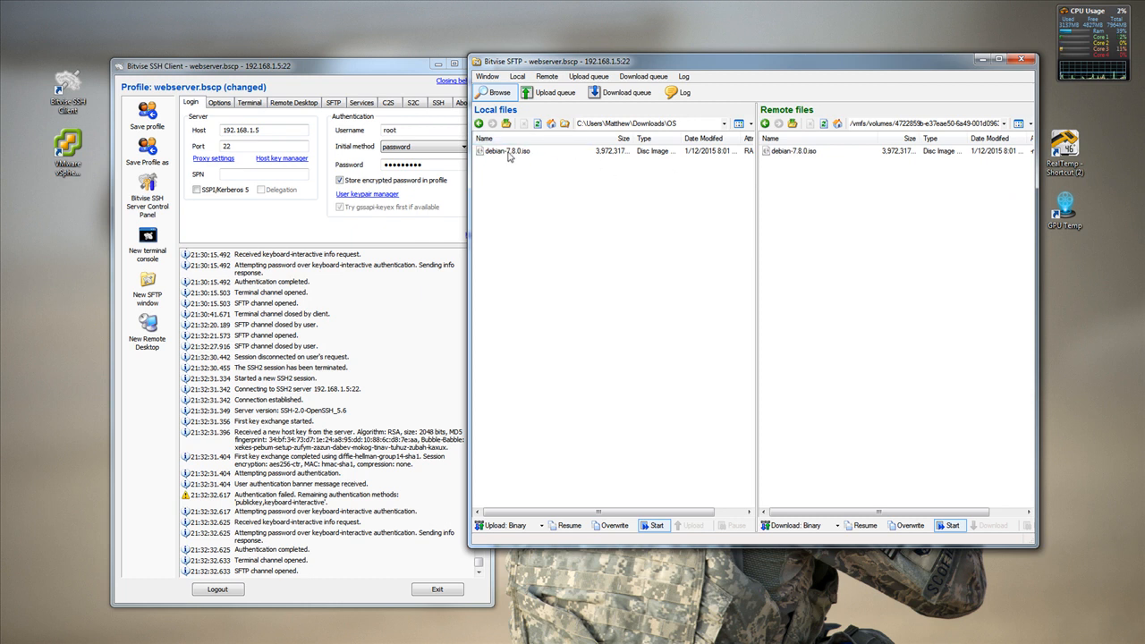
# Select debian-7.8.0.iso in the local files, put away the SFTP and SSH client windows, and switch to vSphere Client
pyautogui.moveTo(509, 161); pyautogui.dragTo(645, 180)
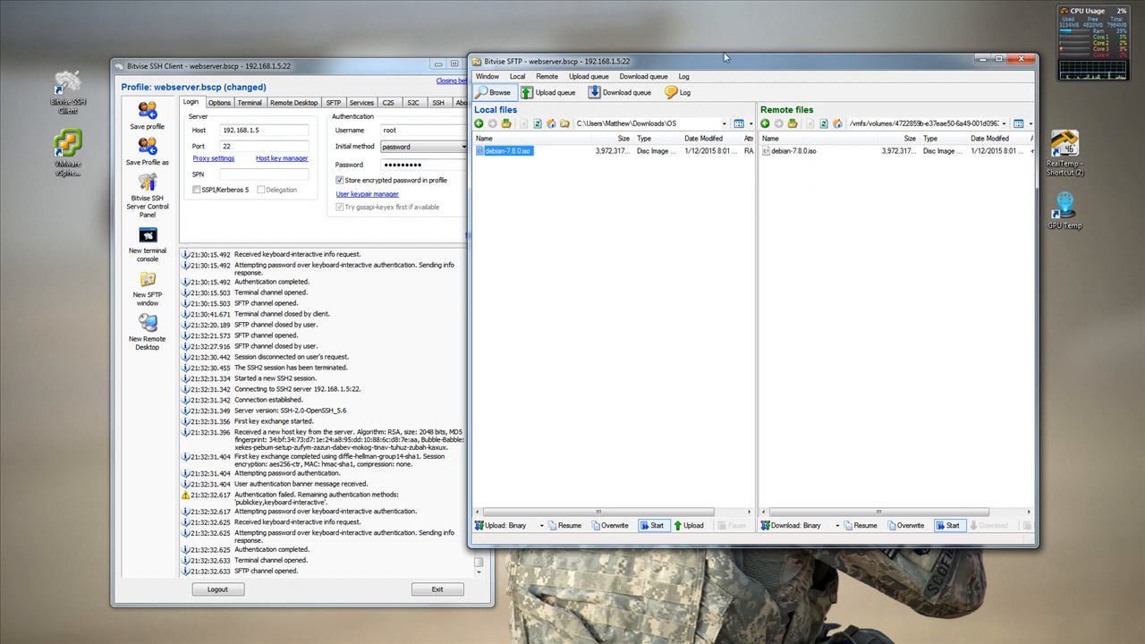
pyautogui.click(981, 61)
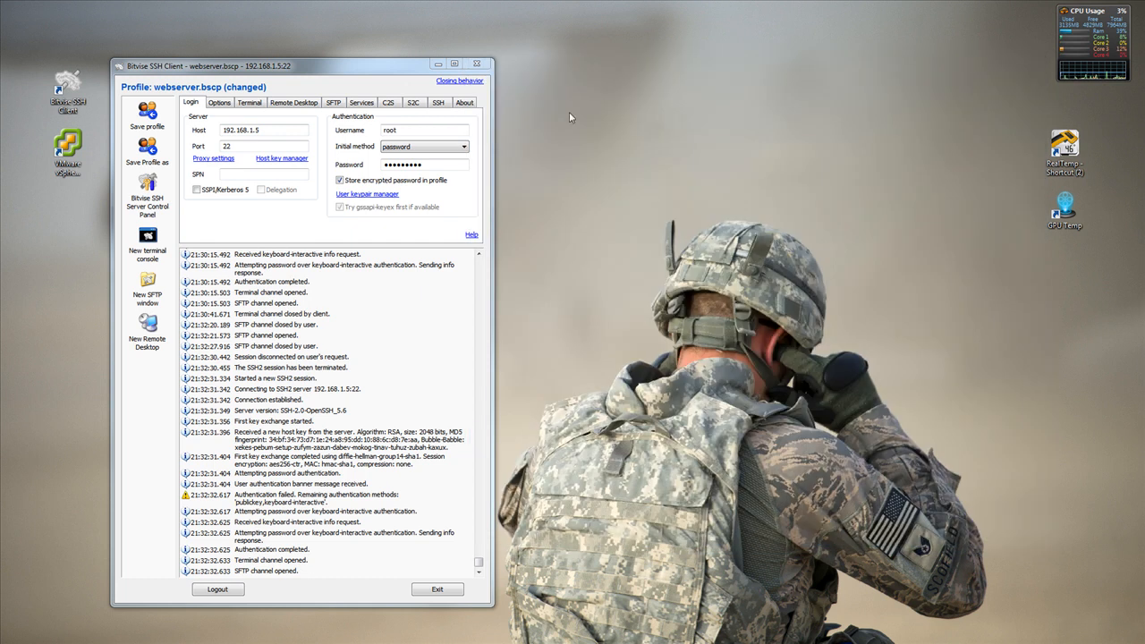
pyautogui.click(476, 65)
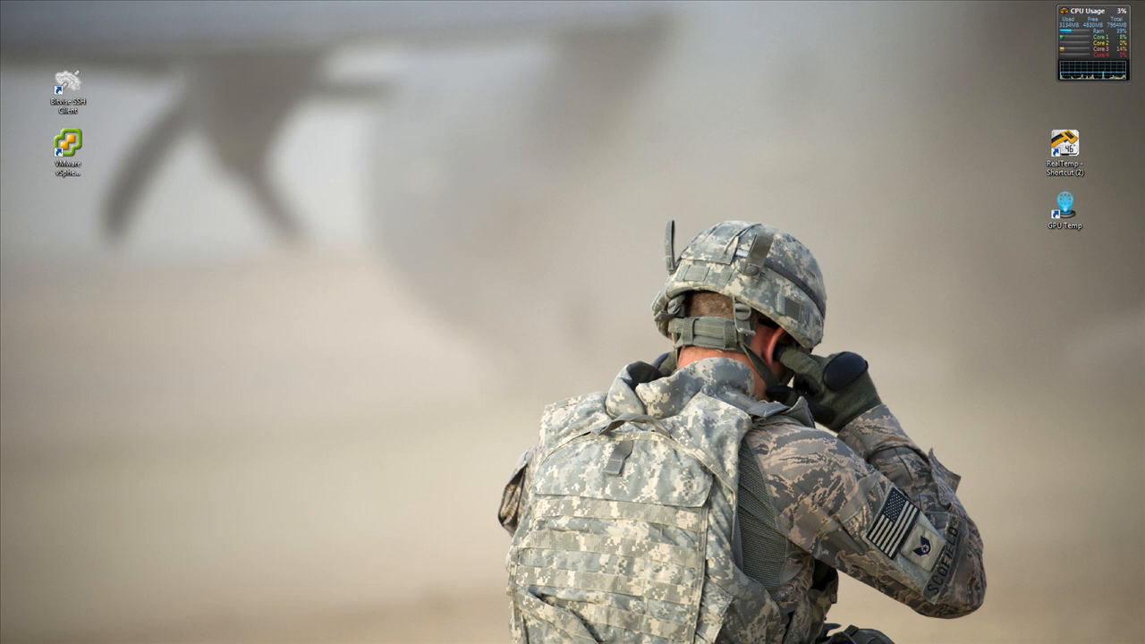
pyautogui.hotkey('alt', 'Tab')
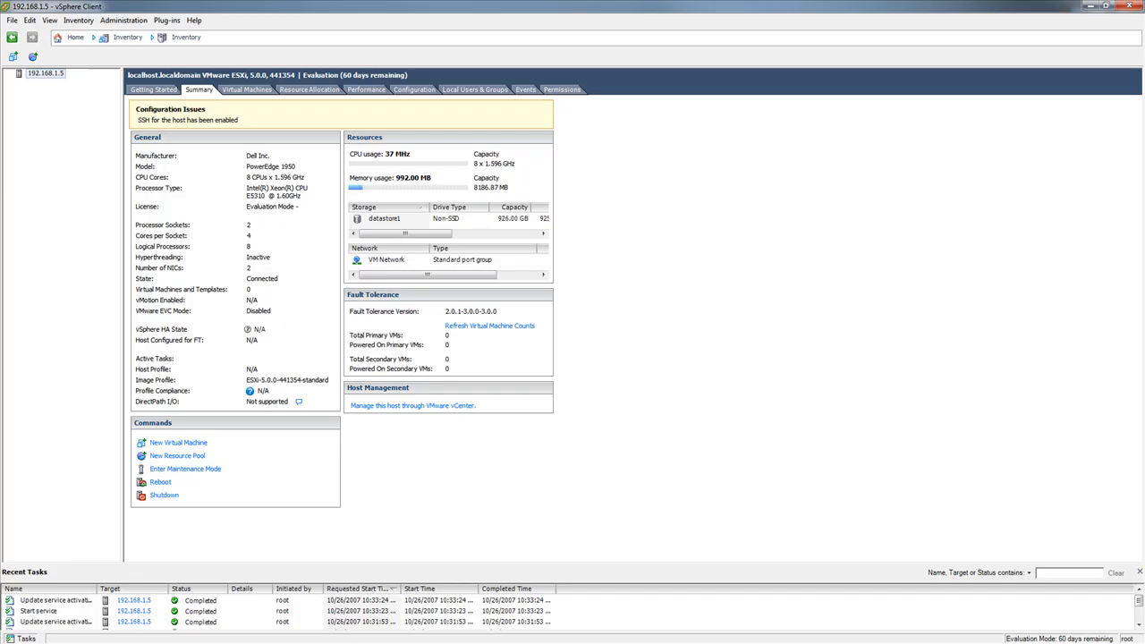
# Start creating a new virtual machine on host 192.168.1.5 using the Typical configuration
pyautogui.click(143, 90)
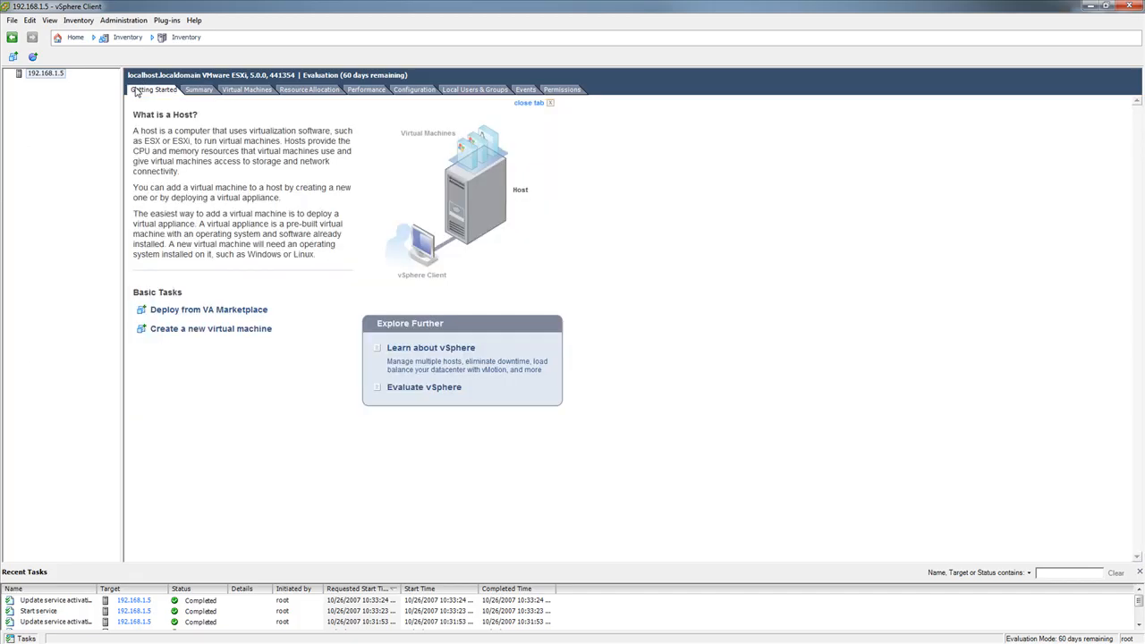
pyautogui.click(249, 90)
pyautogui.click(38, 76)
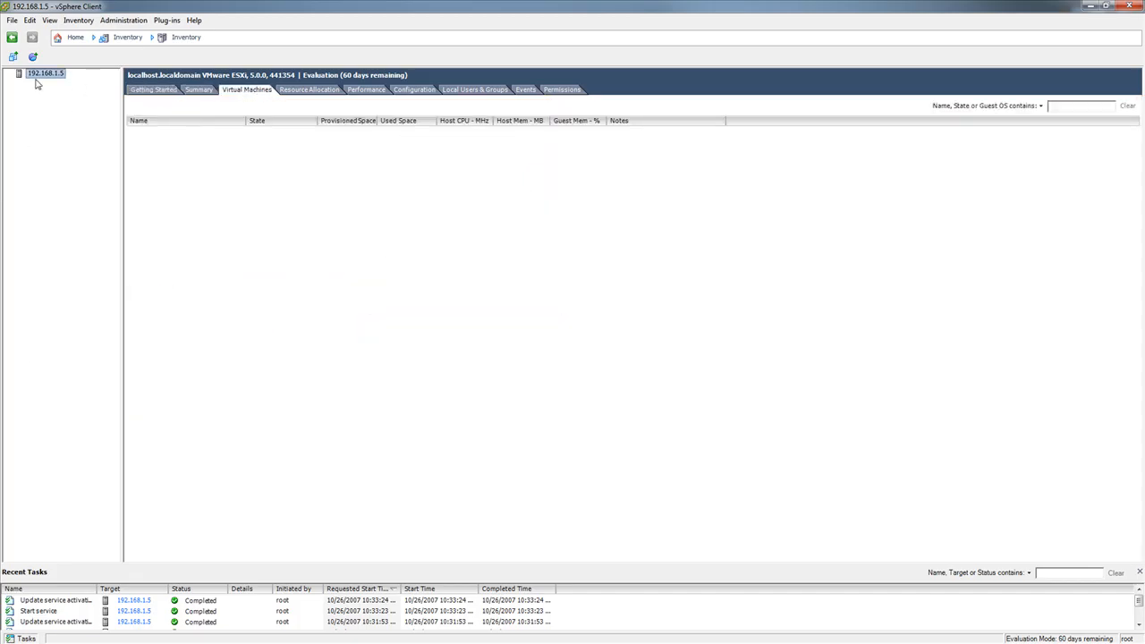
pyautogui.rightClick(37, 77)
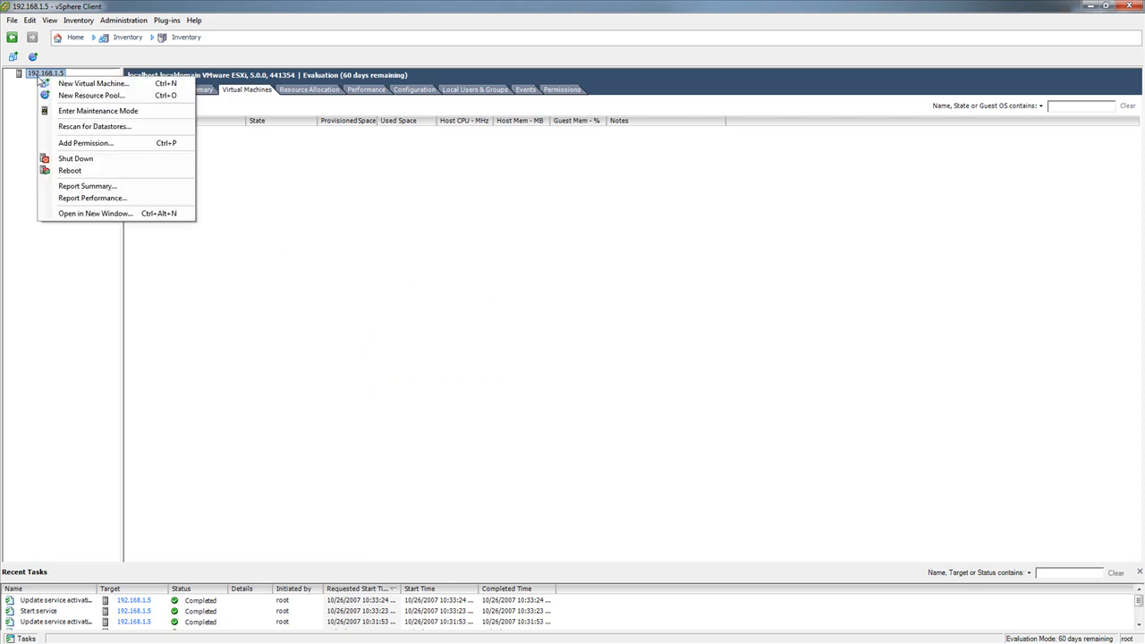
pyautogui.click(75, 84)
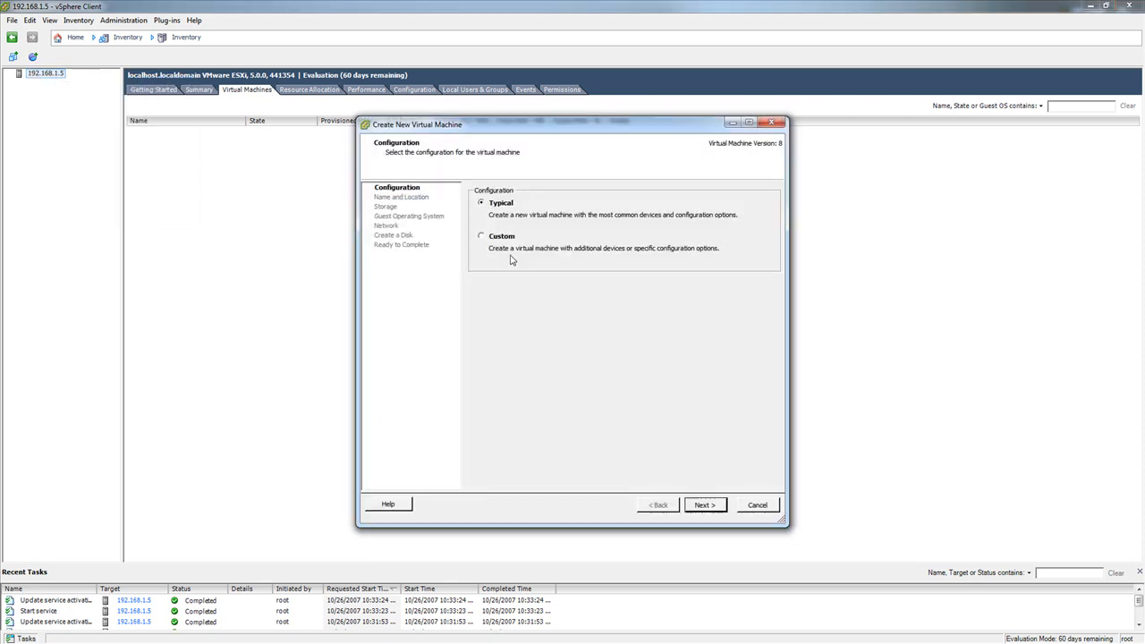
pyautogui.click(706, 506)
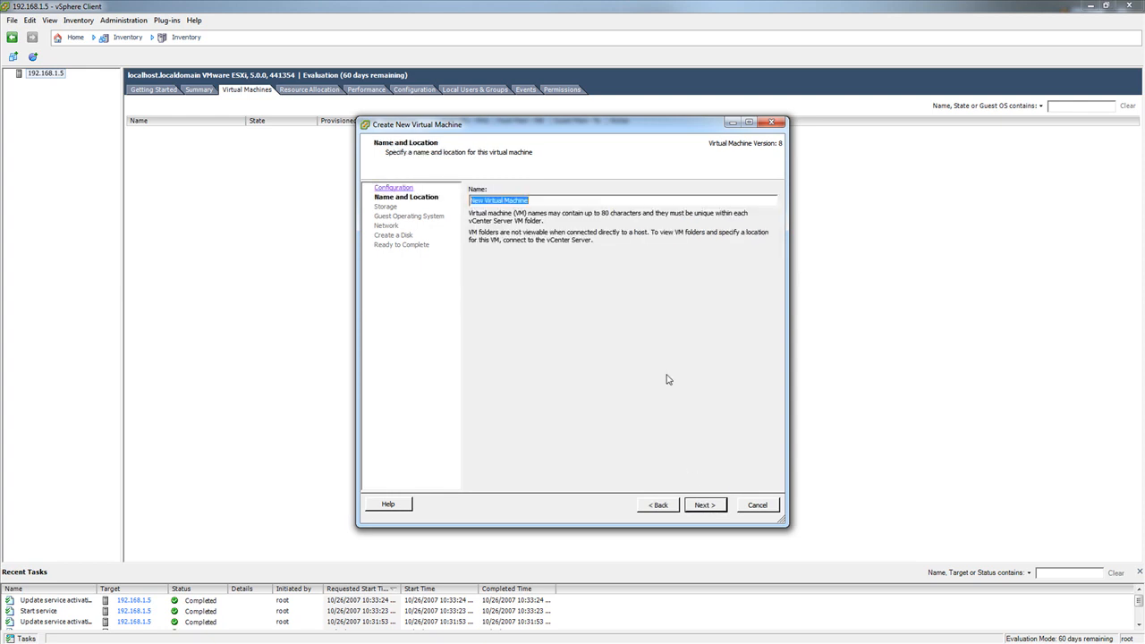
# Name the virtual machine Debianbase and keep datastore1 as its storage
pyautogui.write('Debia')
pyautogui.press('BackSpace')
pyautogui.write('Debian')
pyautogui.press('Return')
pyautogui.click(700, 505)
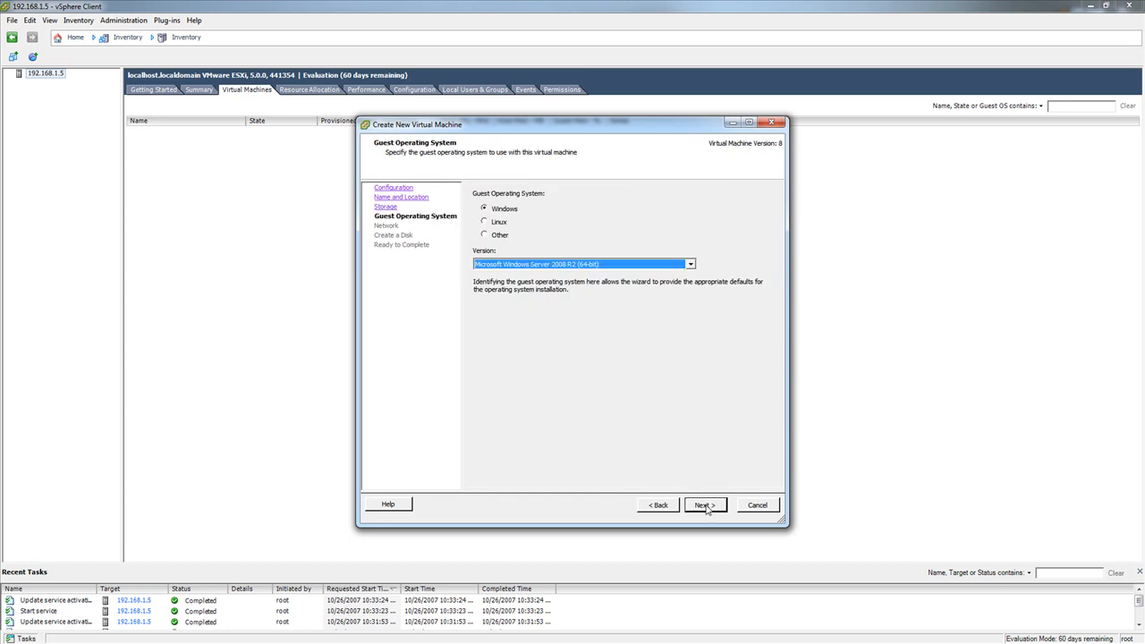
# Set the guest operating system to Linux, version Debian GNU/Linux 6 (64-bit)
pyautogui.click(502, 224)
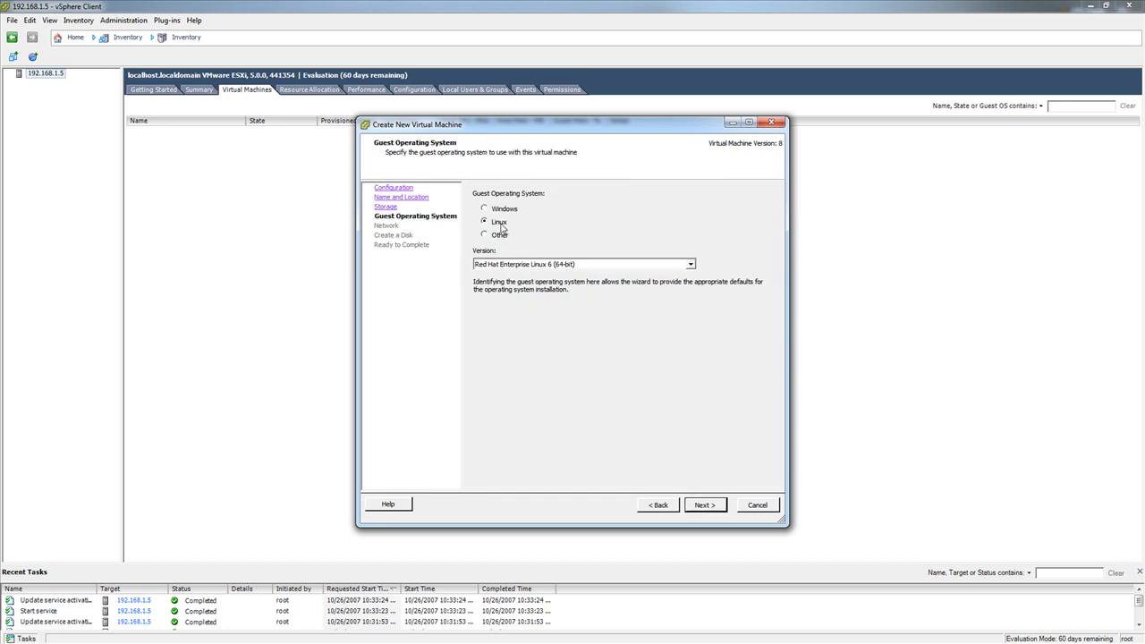
pyautogui.click(542, 265)
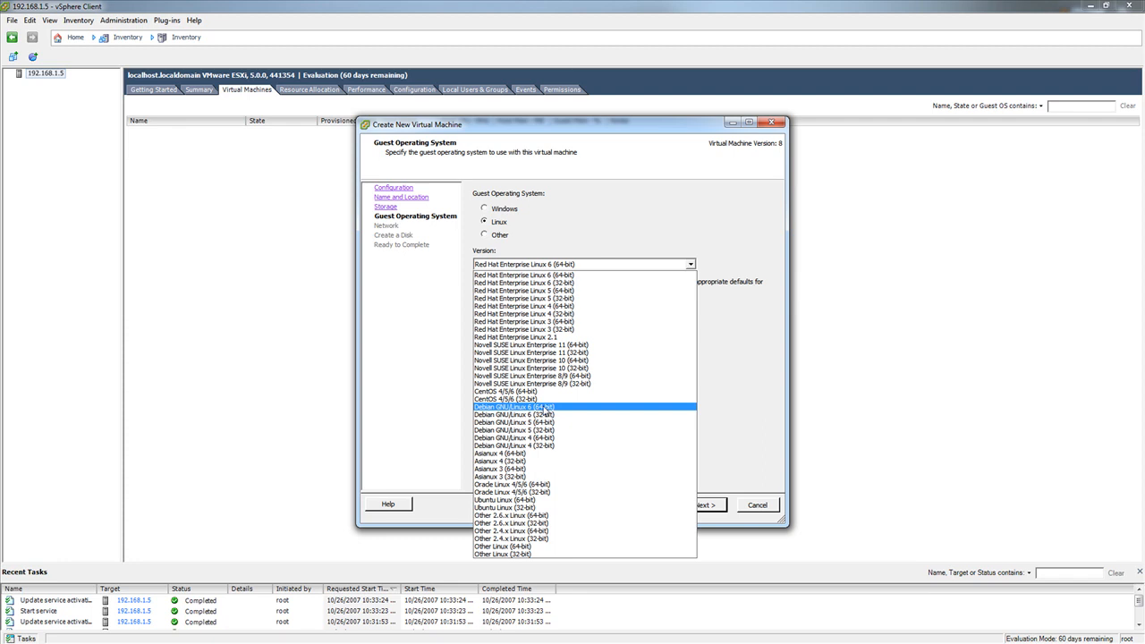
pyautogui.click(545, 407)
pyautogui.click(705, 506)
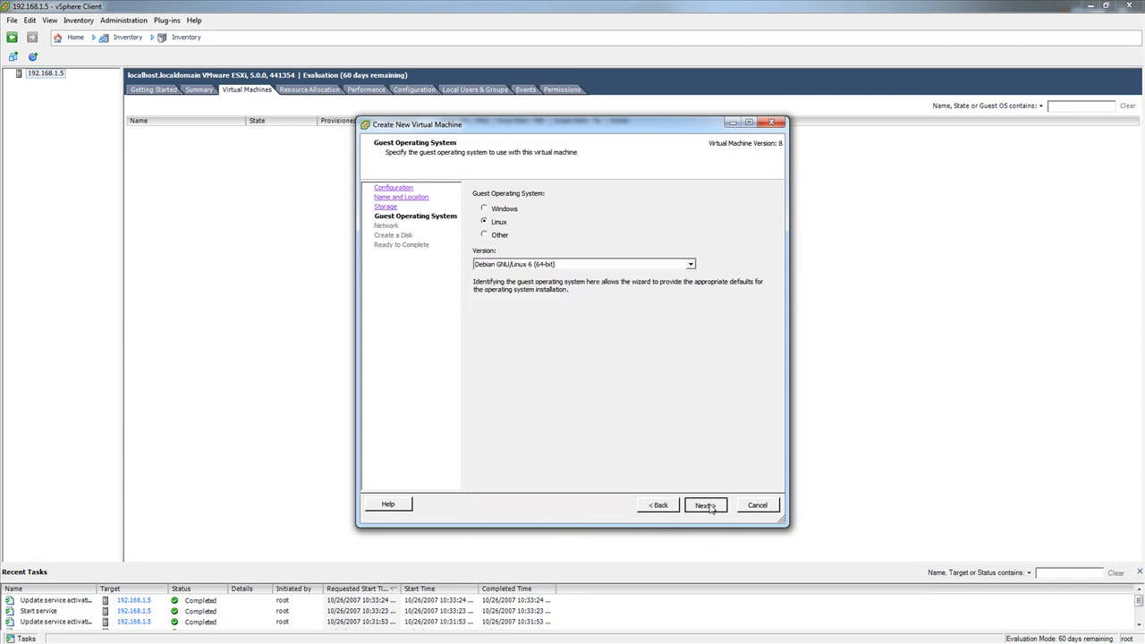
# Accept one NIC on VM Network with the E1000 adapter as the network connection
pyautogui.click(618, 251)
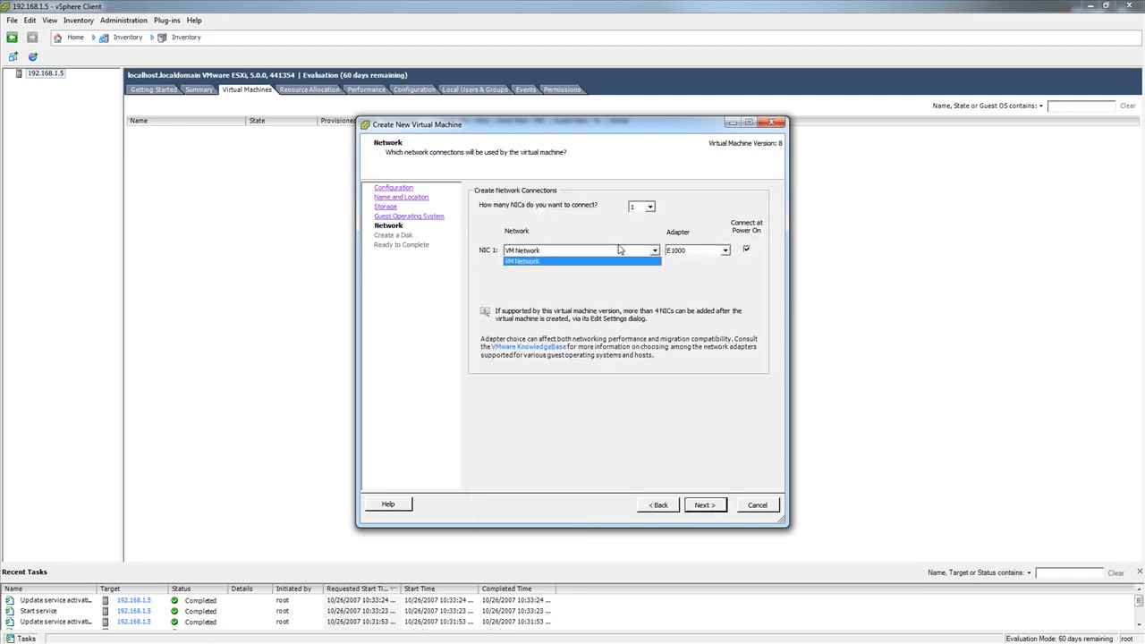
pyautogui.click(651, 322)
pyautogui.click(706, 508)
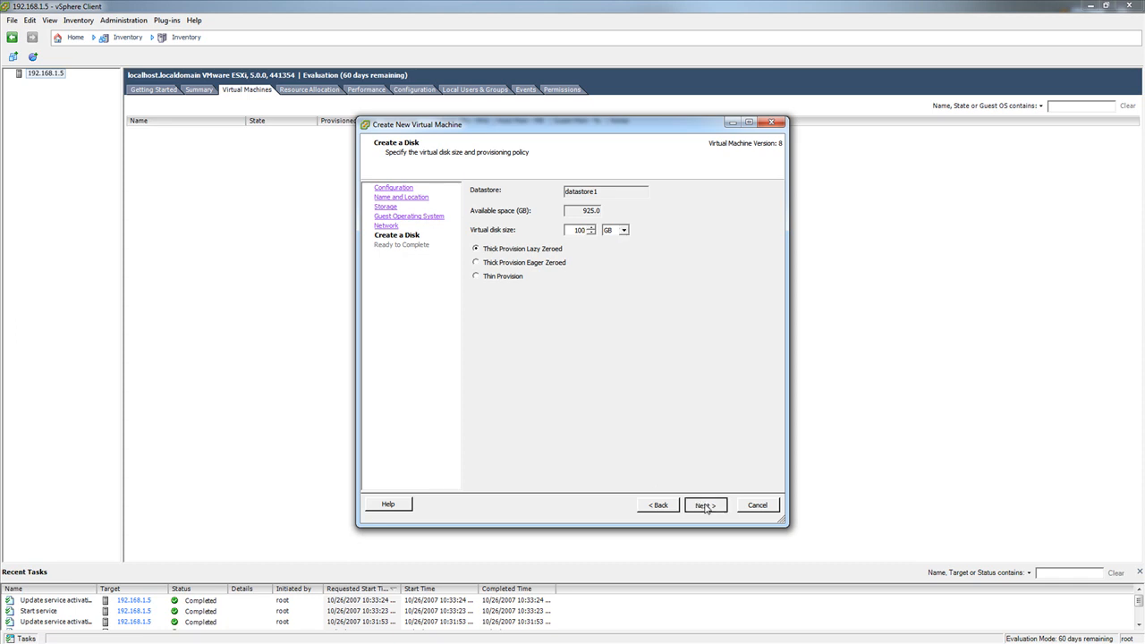
# Set the virtual disk size to 64 GB and open the virtual machine's settings for editing before completion
pyautogui.doubleClick(577, 230)
pyautogui.write('64')
pyautogui.click(699, 505)
pyautogui.click(574, 458)
pyautogui.click(703, 506)
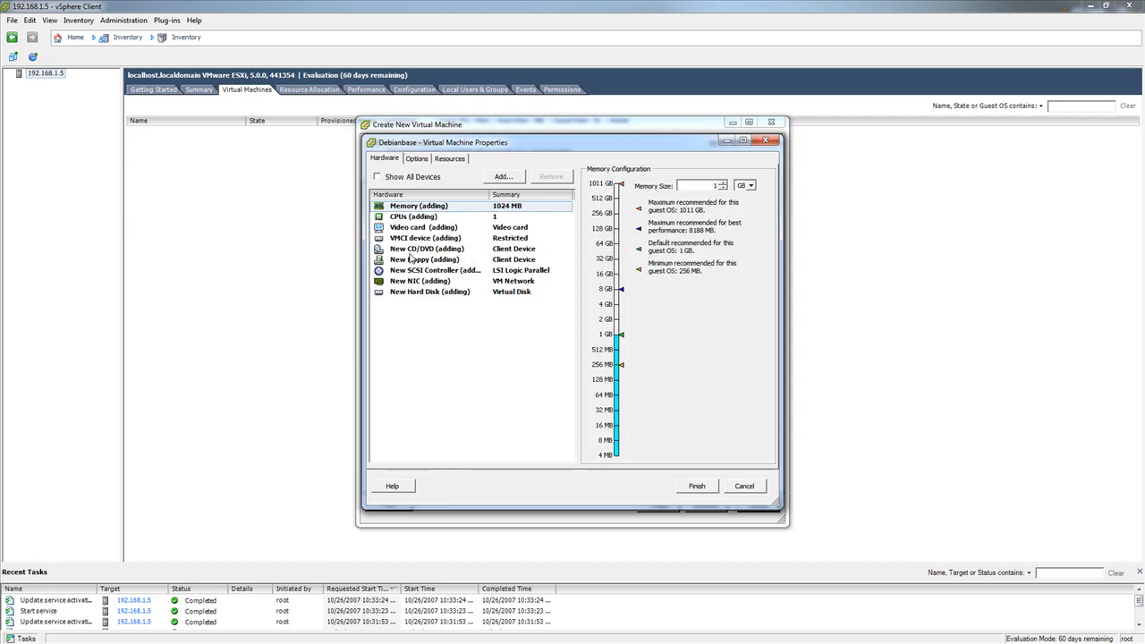
# Set the new CD/DVD drive to the datastore ISO file isos/debian-7.8.0.iso on datastore1 and have it connect at power on
pyautogui.click(412, 251)
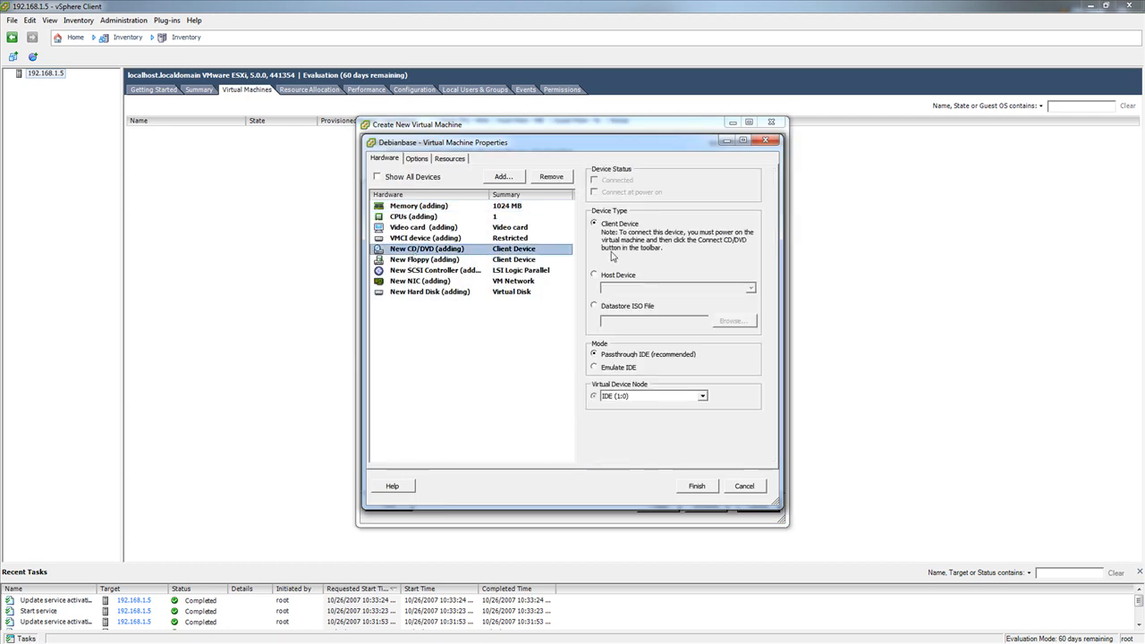
pyautogui.click(611, 309)
pyautogui.click(735, 321)
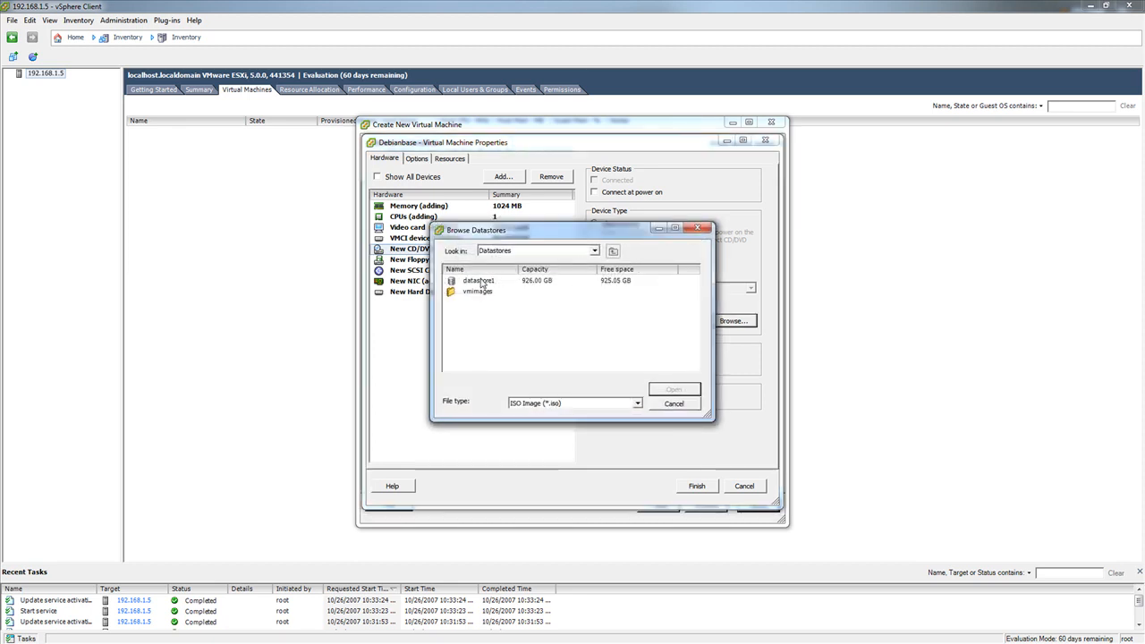
pyautogui.doubleClick(482, 280)
pyautogui.doubleClick(474, 283)
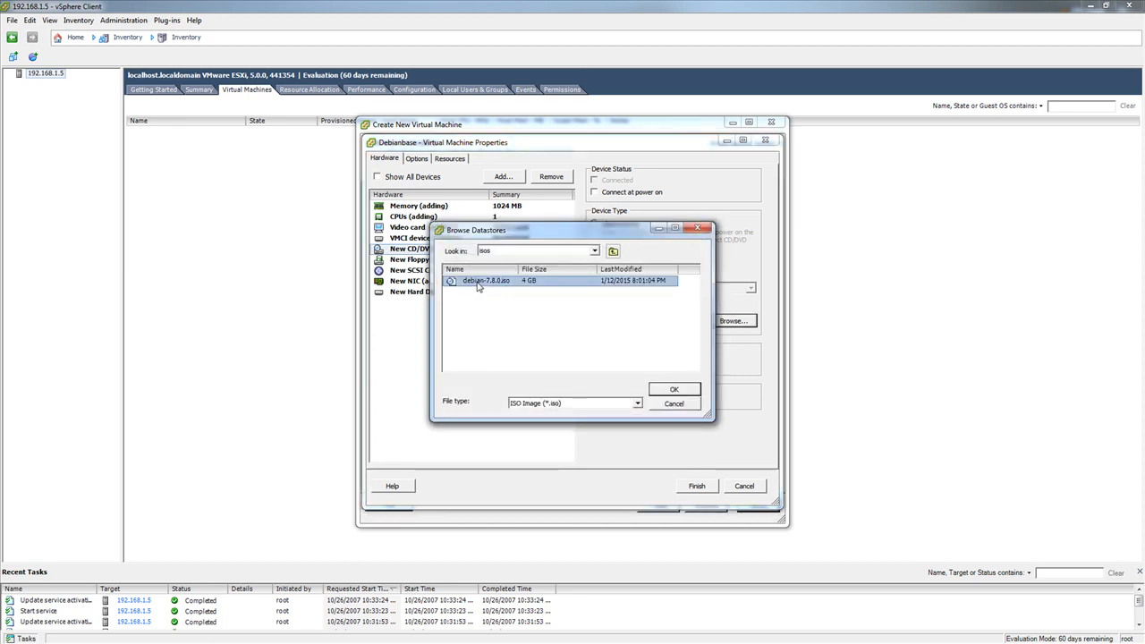
pyautogui.doubleClick(475, 282)
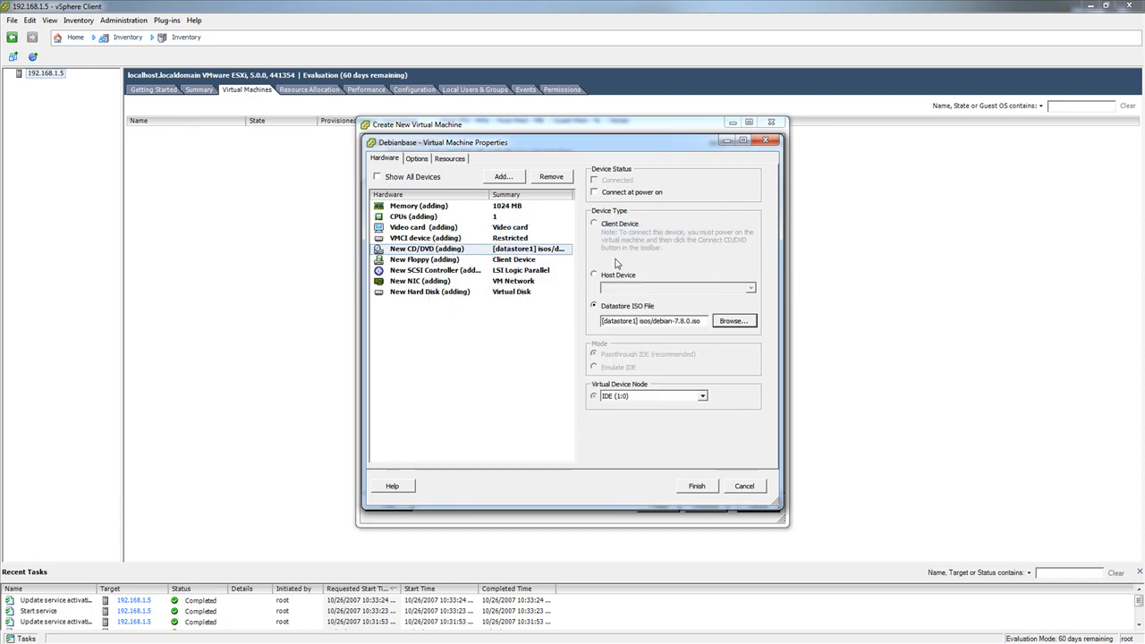
pyautogui.click(619, 195)
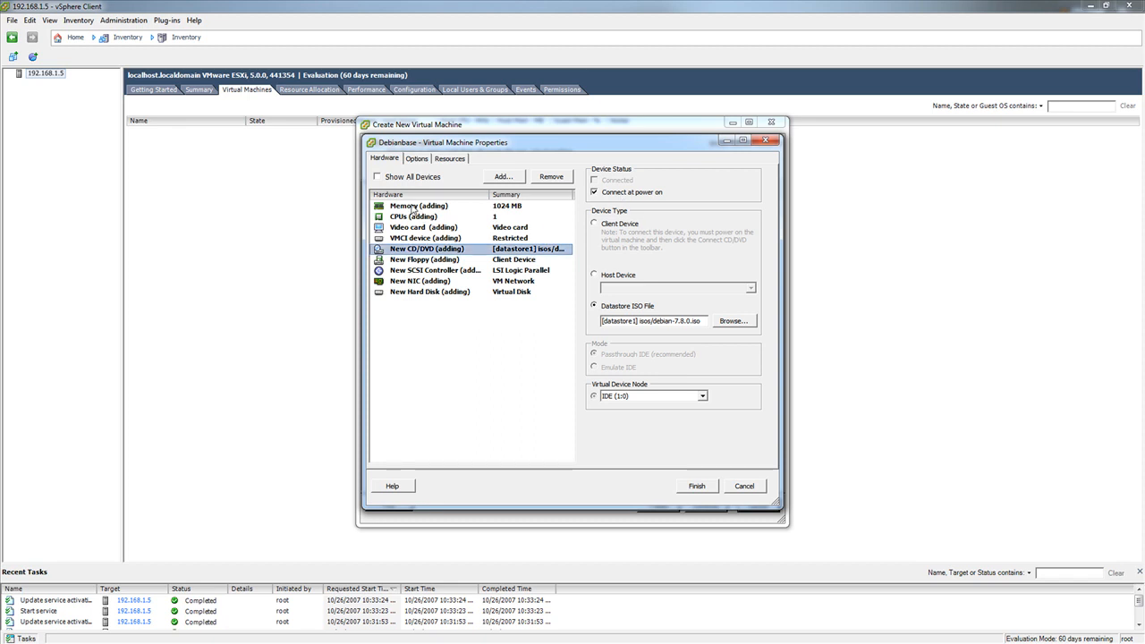
# Review the memory, CPU, VMCI, floppy and NIC settings of the new virtual machine
pyautogui.click(417, 208)
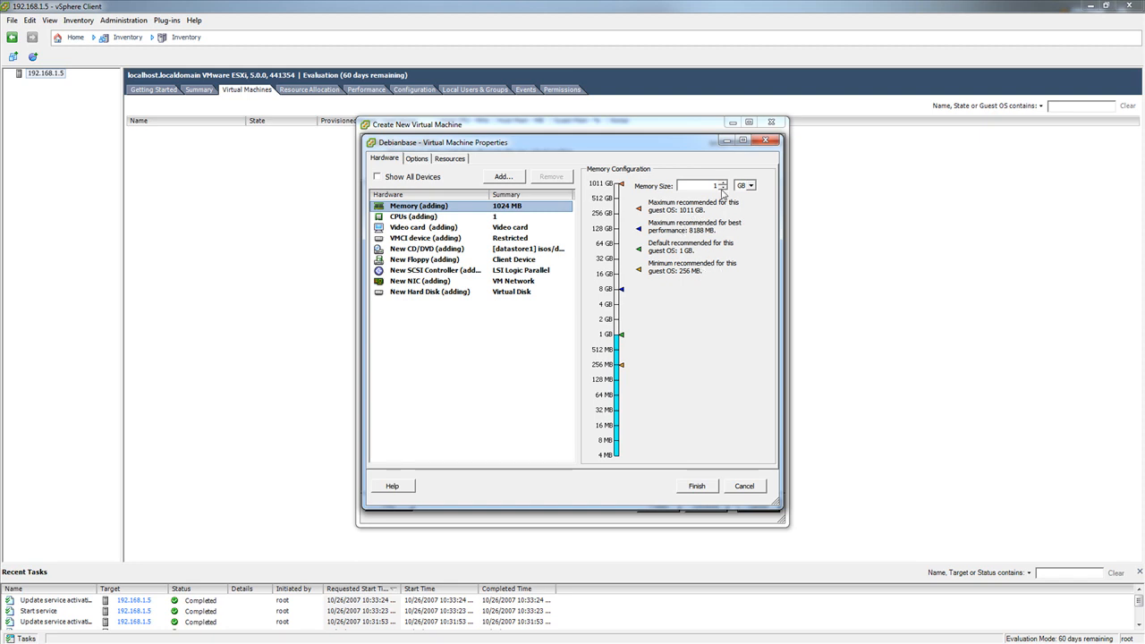
pyautogui.click(427, 221)
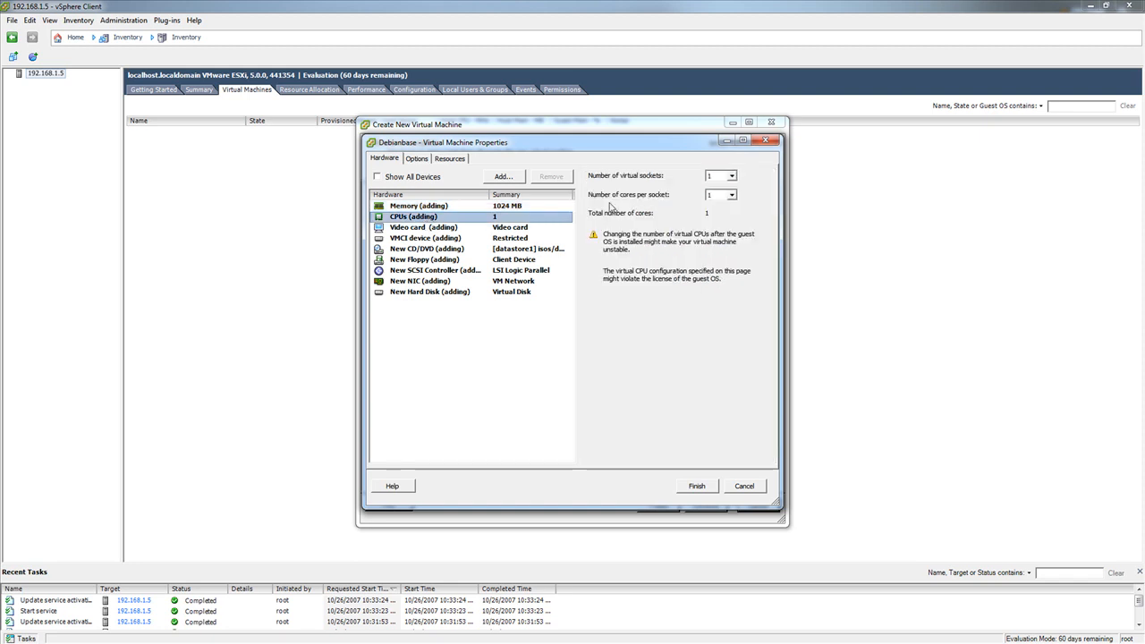
pyautogui.click(474, 238)
pyautogui.click(446, 259)
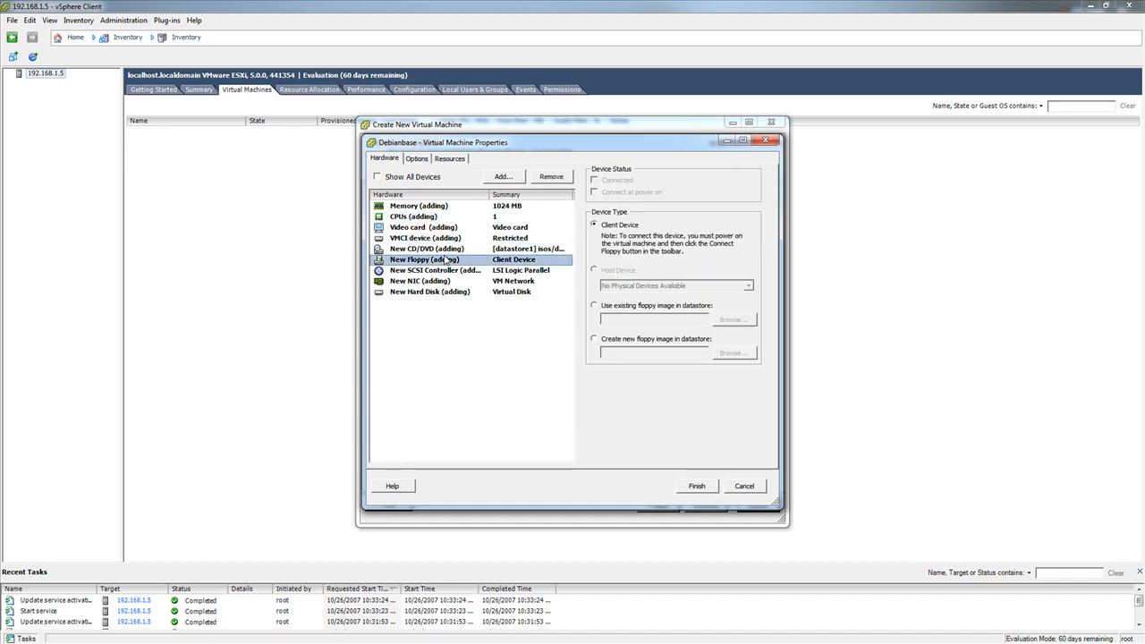
pyautogui.click(452, 281)
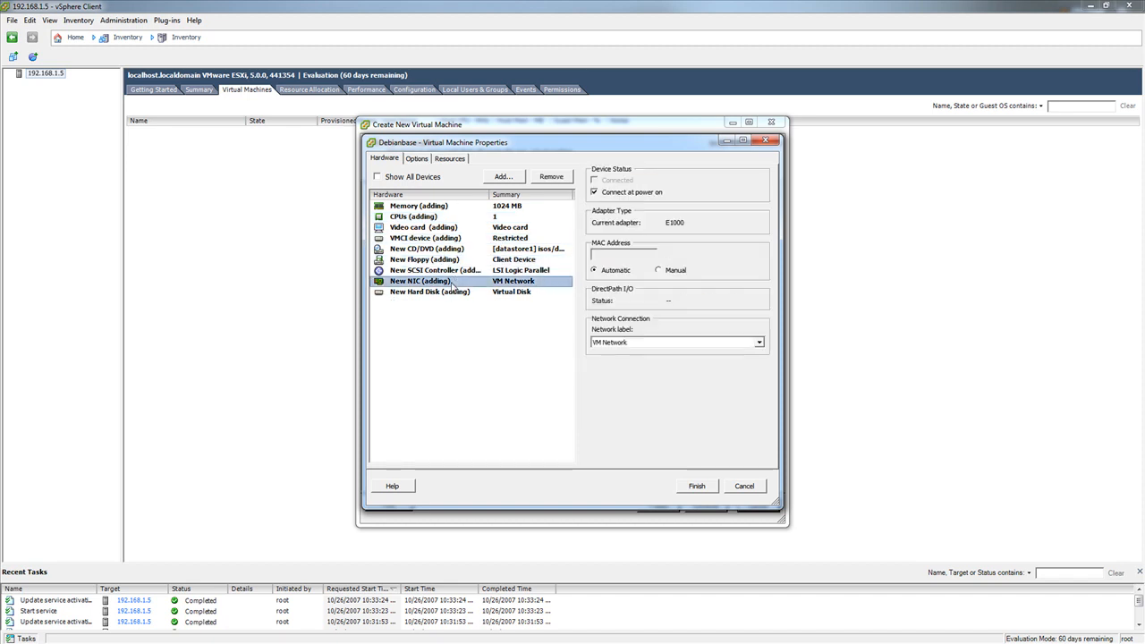